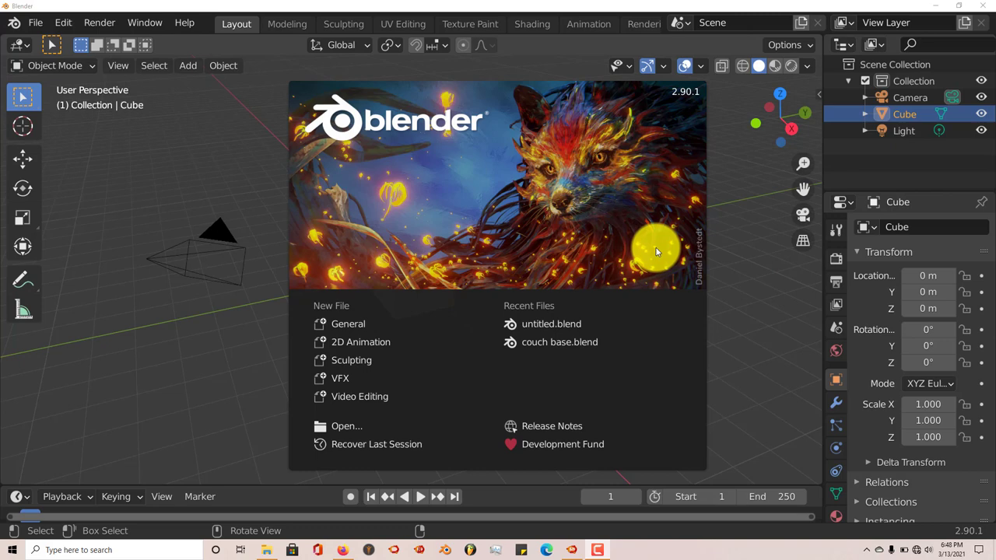
# Step: Open untitled.blend from Recent Files and orbit around the six yellow, blue and green Suzanne heads
pyautogui.click(566, 324)
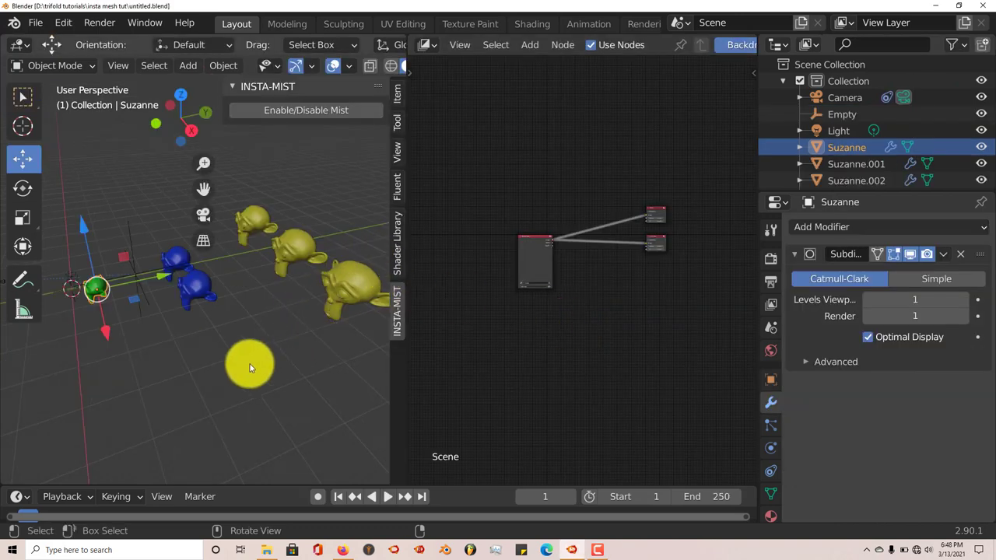
pyautogui.moveTo(116, 357); pyautogui.dragTo(262, 391, button='middle')
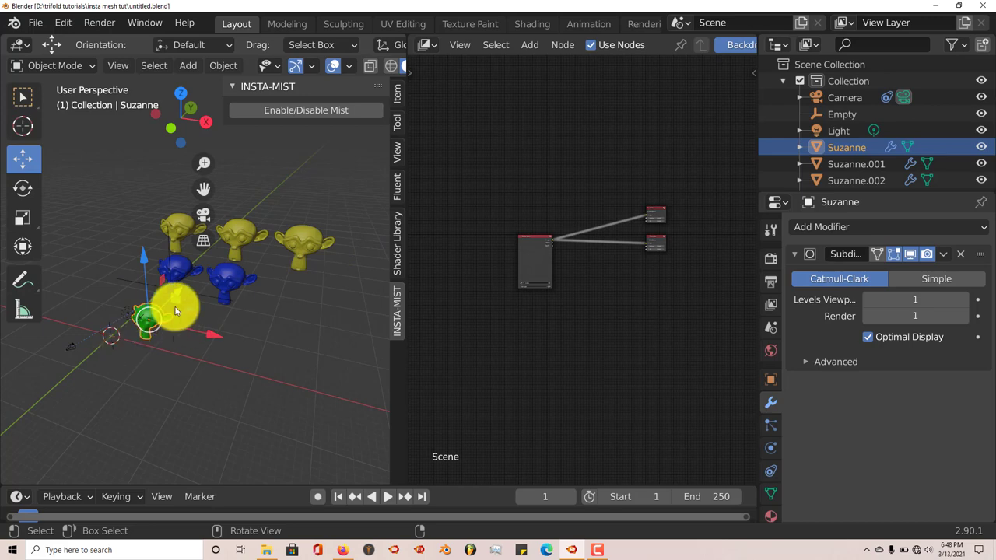
pyautogui.moveTo(222, 278); pyautogui.dragTo(174, 292, button='middle')
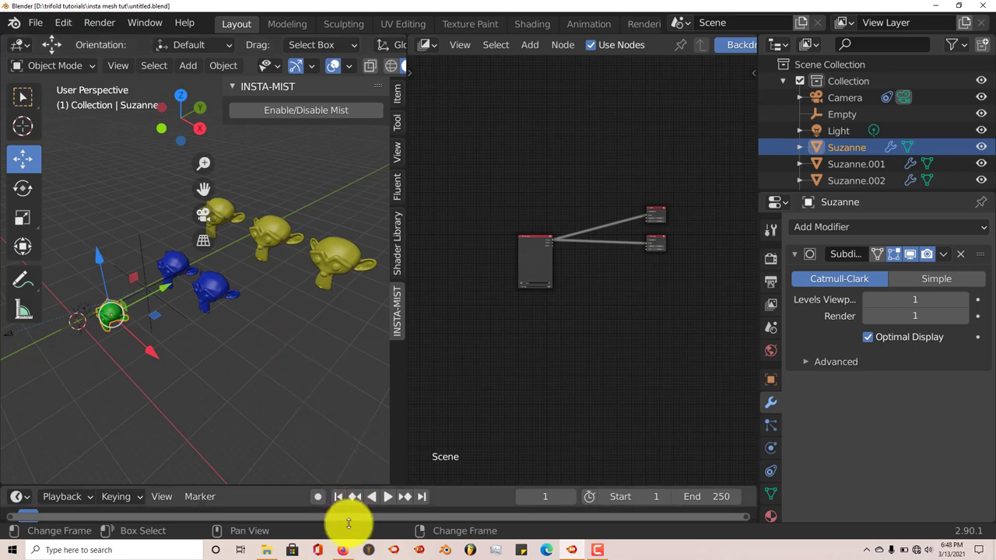
# Step: In Firefox, read through the Darkfall blog post on INSTA-MIST, then return to the Pastebin add-on code
pyautogui.moveTo(347, 553)
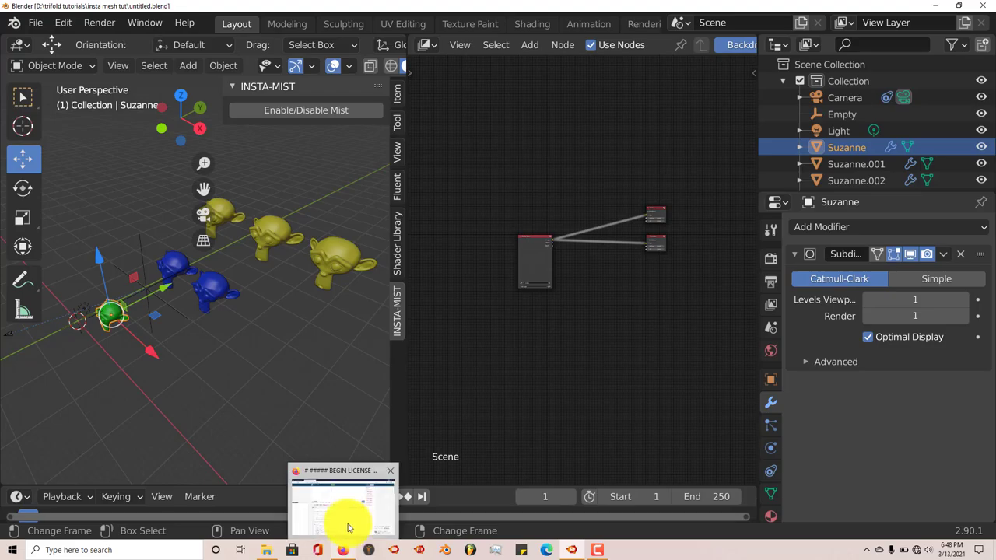
pyautogui.click(345, 519)
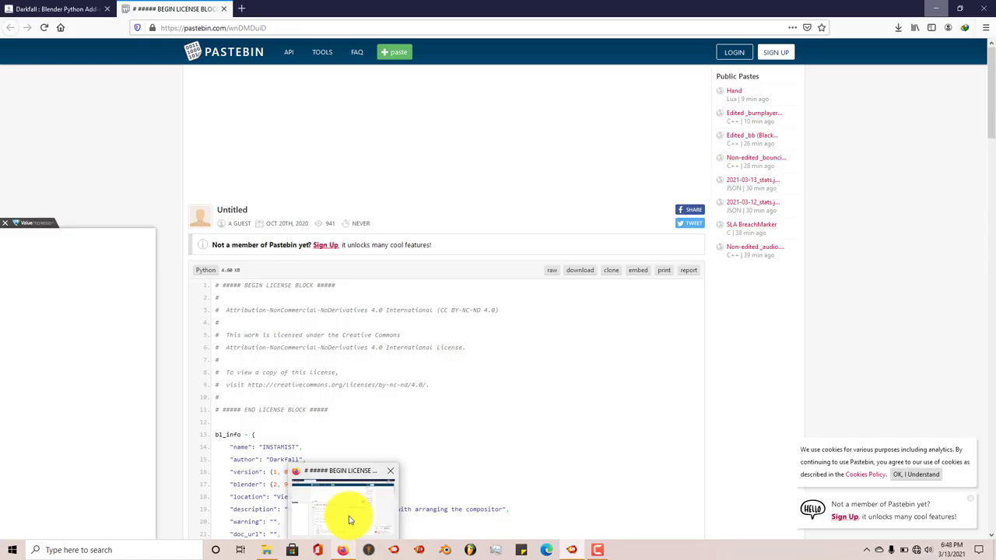
pyautogui.click(60, 9)
pyautogui.scroll(5, 325, 237)
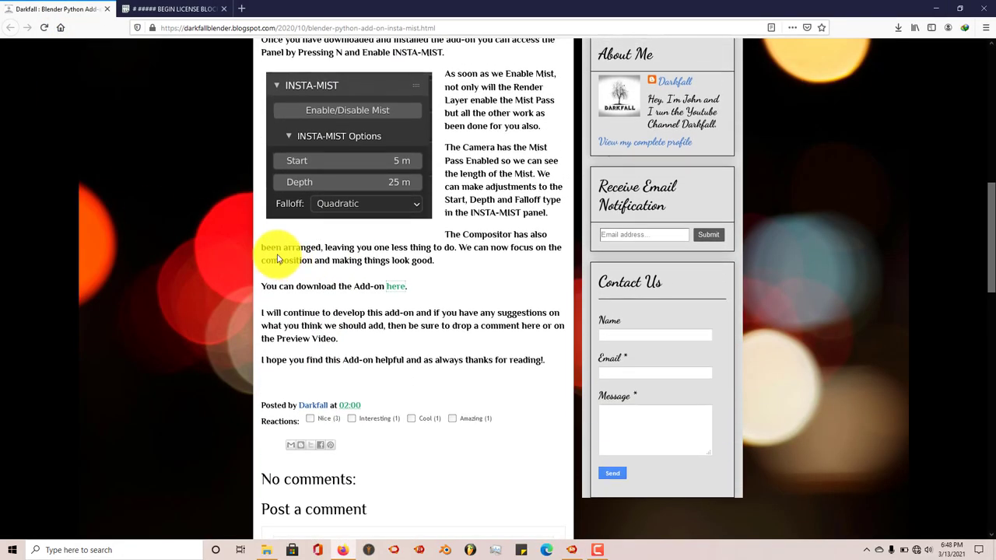
pyautogui.scroll(-4, 362, 225)
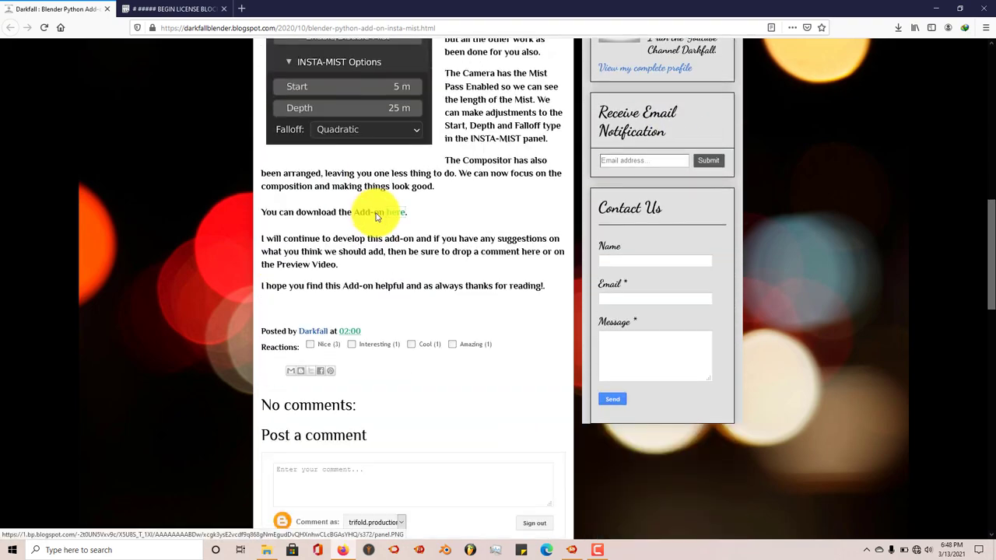
pyautogui.scroll(10, 364, 270)
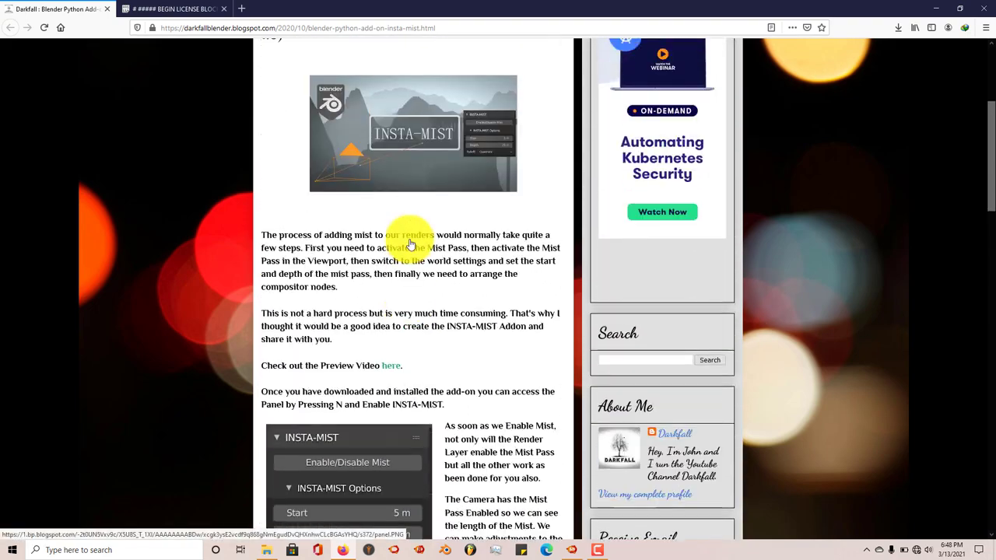
pyautogui.scroll(-10, 368, 240)
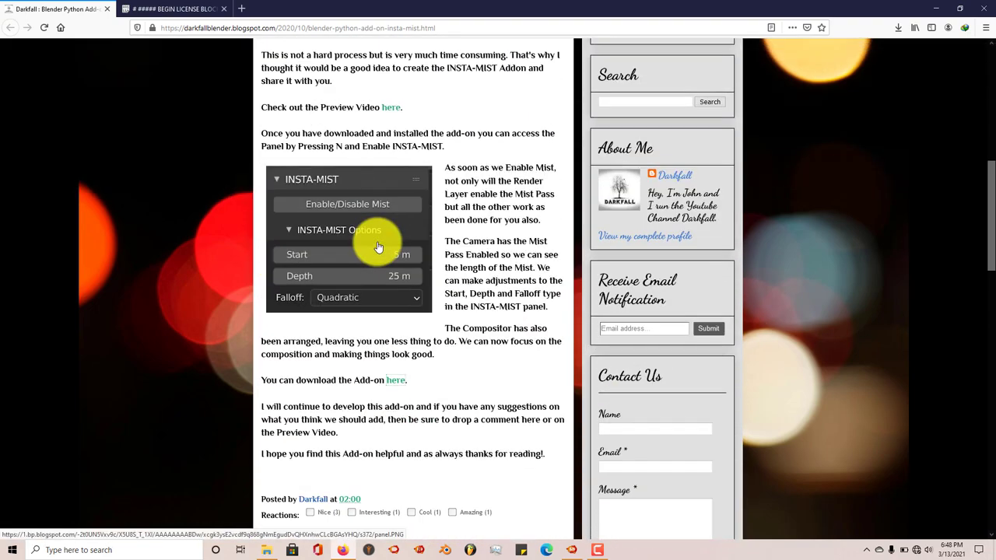
pyautogui.scroll(-1, 404, 287)
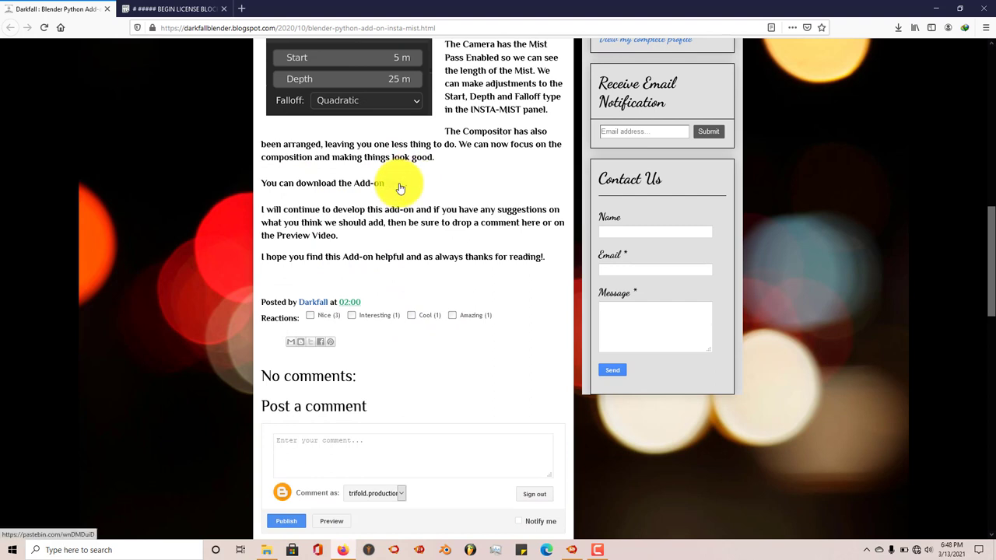
pyautogui.click(189, 11)
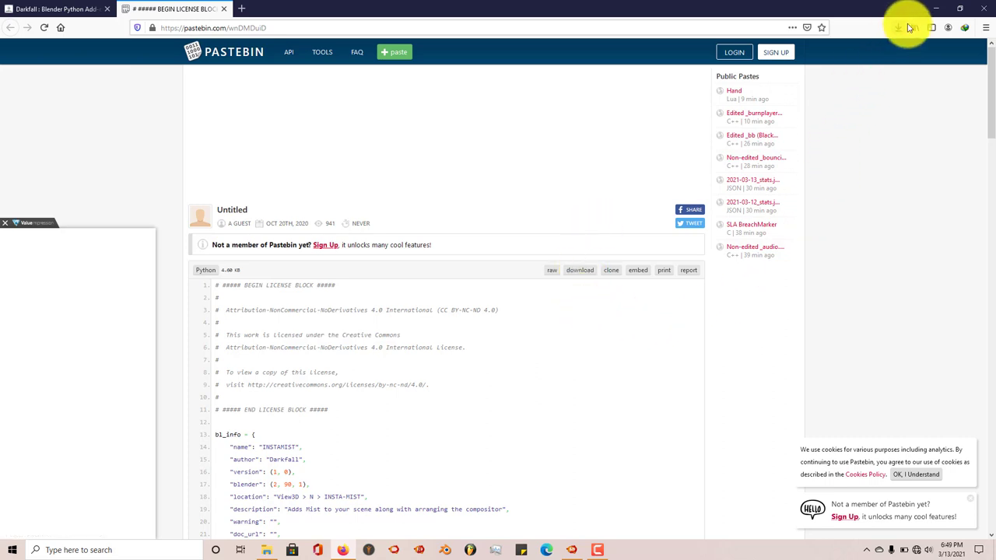
# Step: Minimize Firefox, visit Preferences > Add-ons, start an Install, then close the file browser and Preferences
pyautogui.click(936, 8)
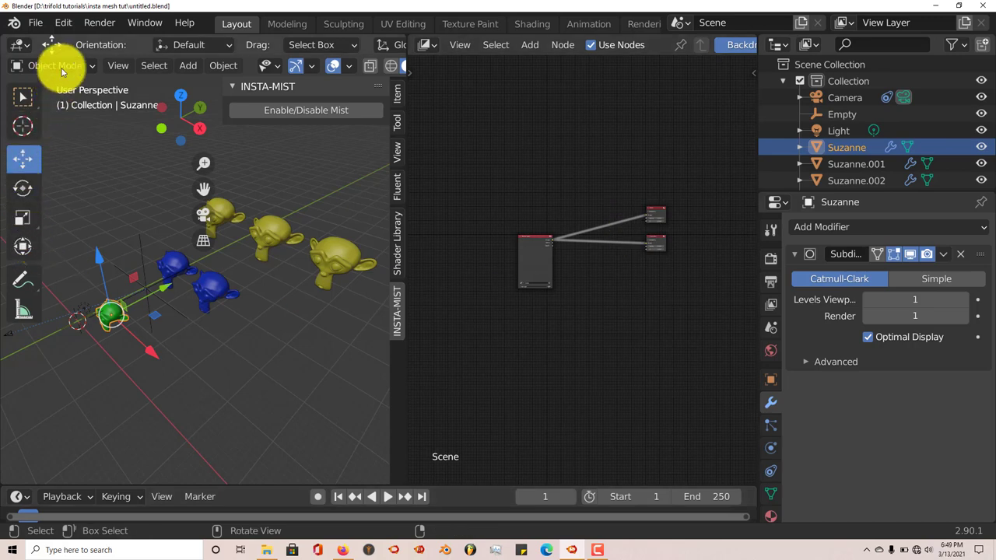
pyautogui.click(63, 23)
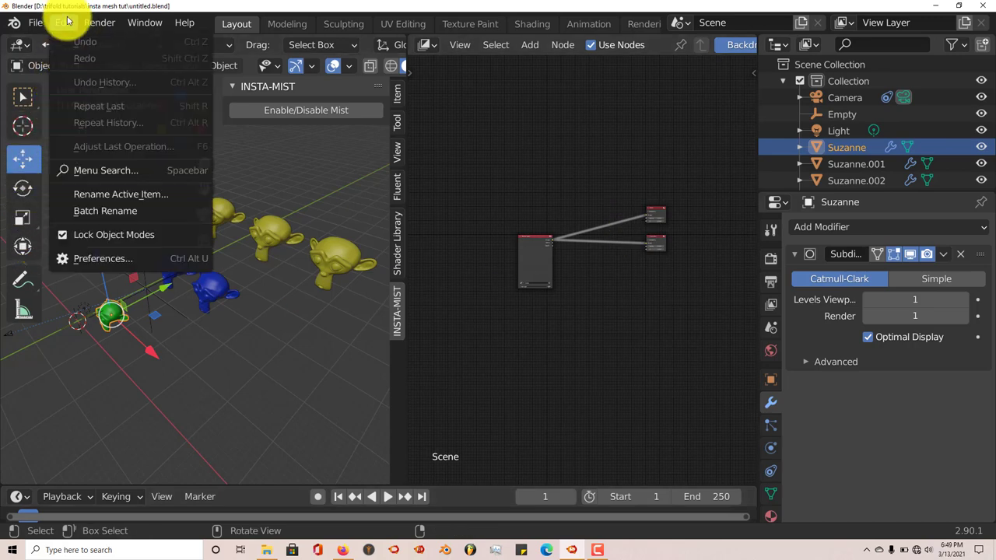
pyautogui.click(109, 258)
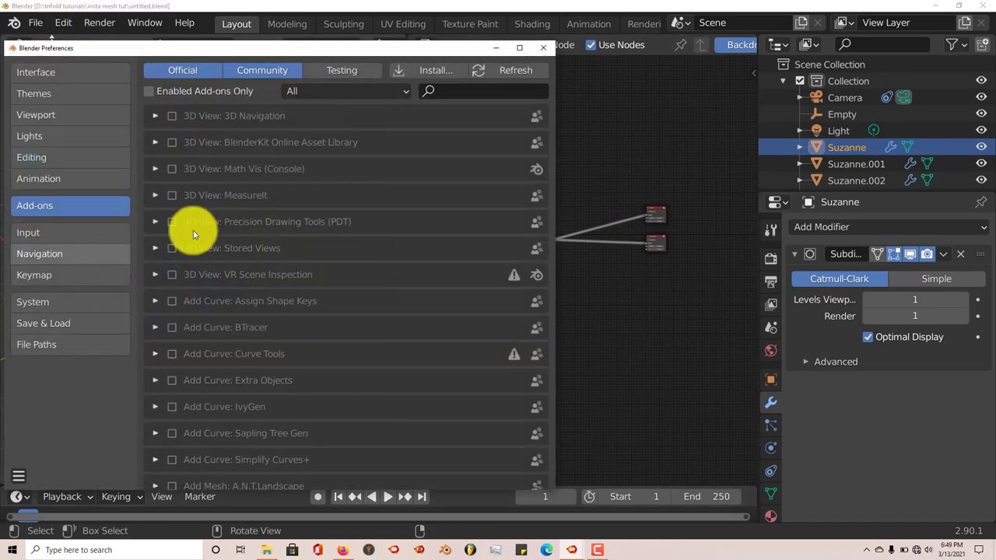
pyautogui.click(454, 69)
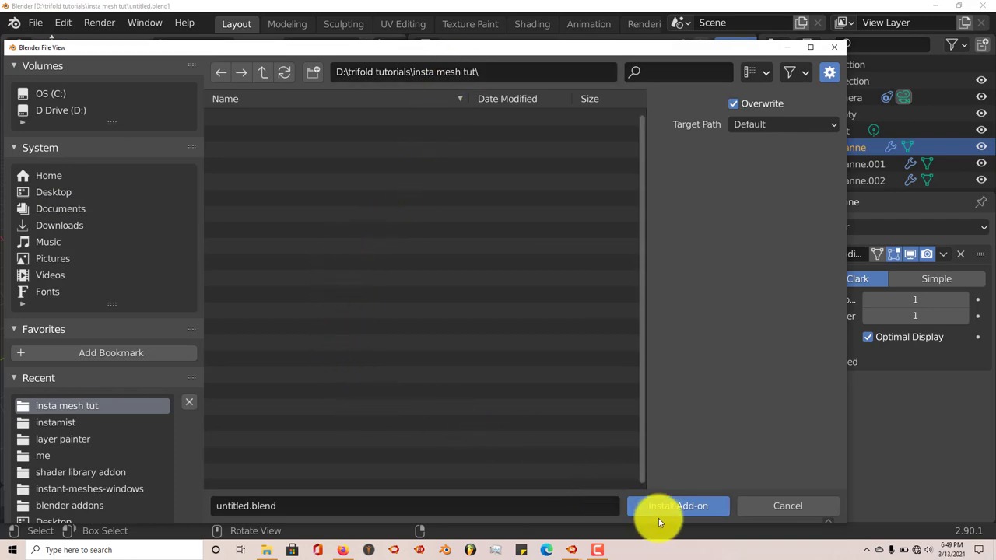
pyautogui.click(836, 47)
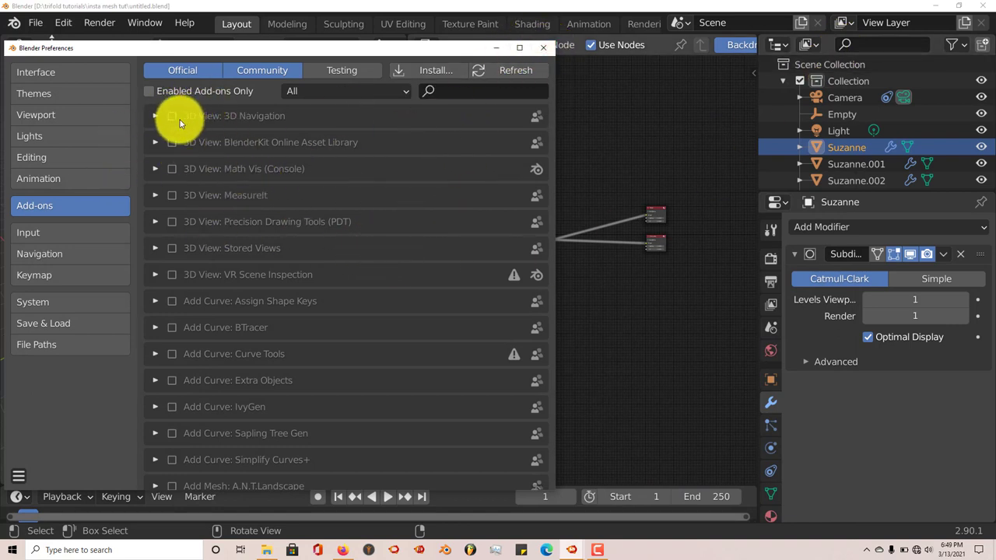
pyautogui.click(542, 47)
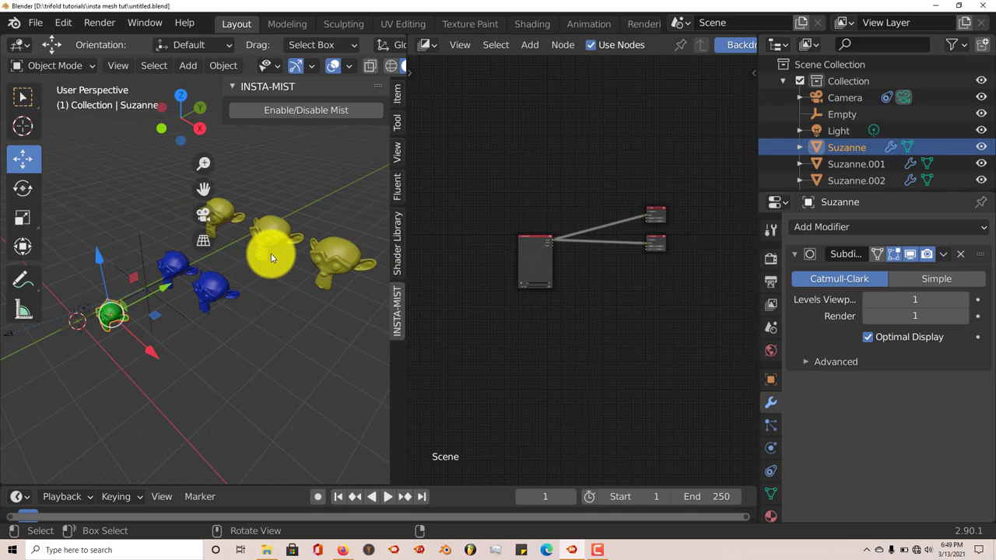
# Step: Enable mist in the INSTA-MIST sidebar panel, adding compositor nodes with Start 5 m, Depth 90 m, Quadratic falloff
pyautogui.click(284, 110)
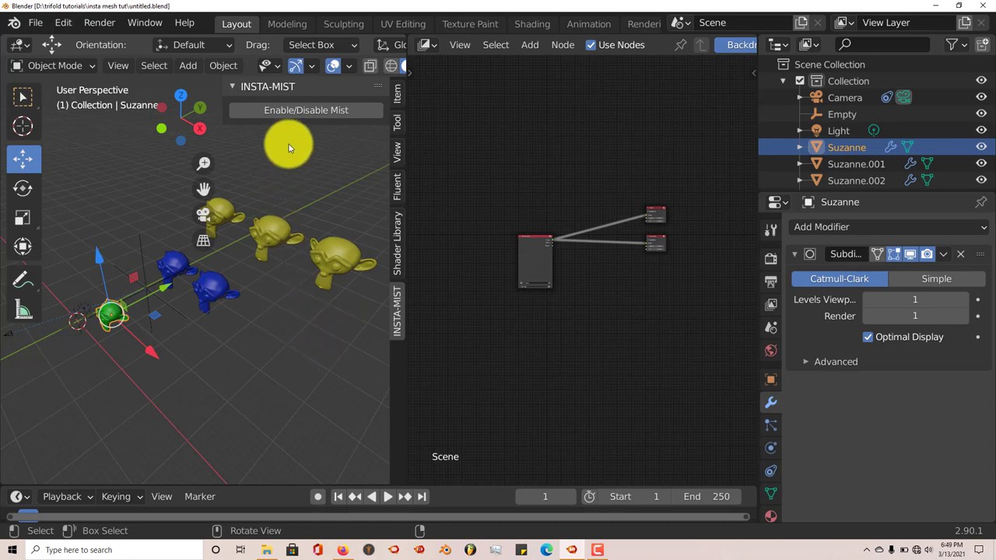
pyautogui.click(307, 113)
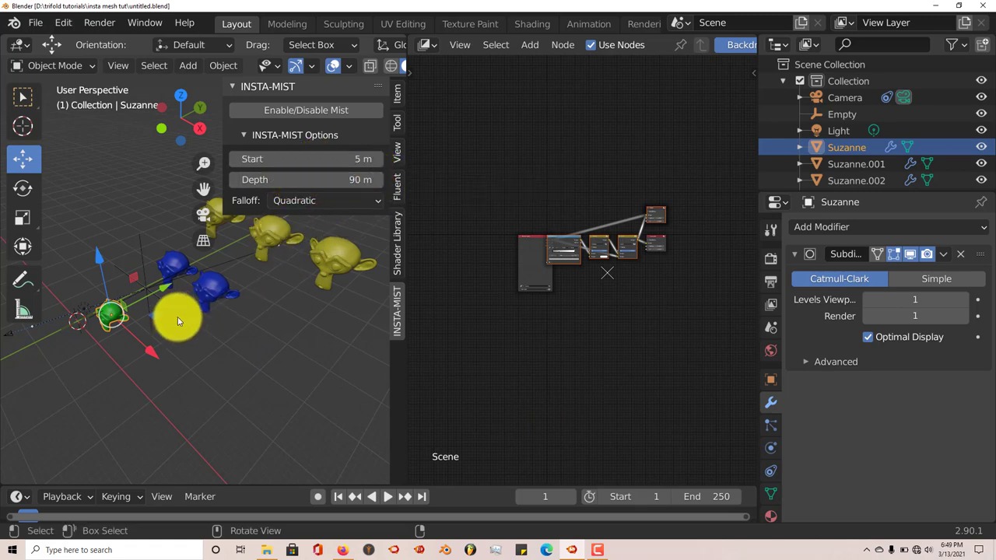
pyautogui.moveTo(144, 335); pyautogui.dragTo(101, 307, button='middle')
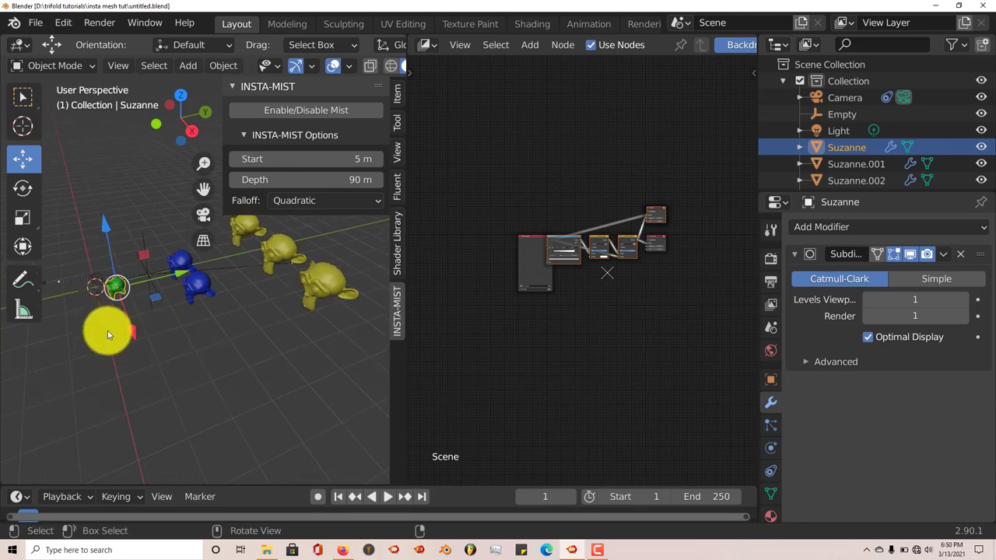
pyautogui.moveTo(116, 351); pyautogui.dragTo(150, 293, button='middle')
pyautogui.scroll(4, 227, 335)
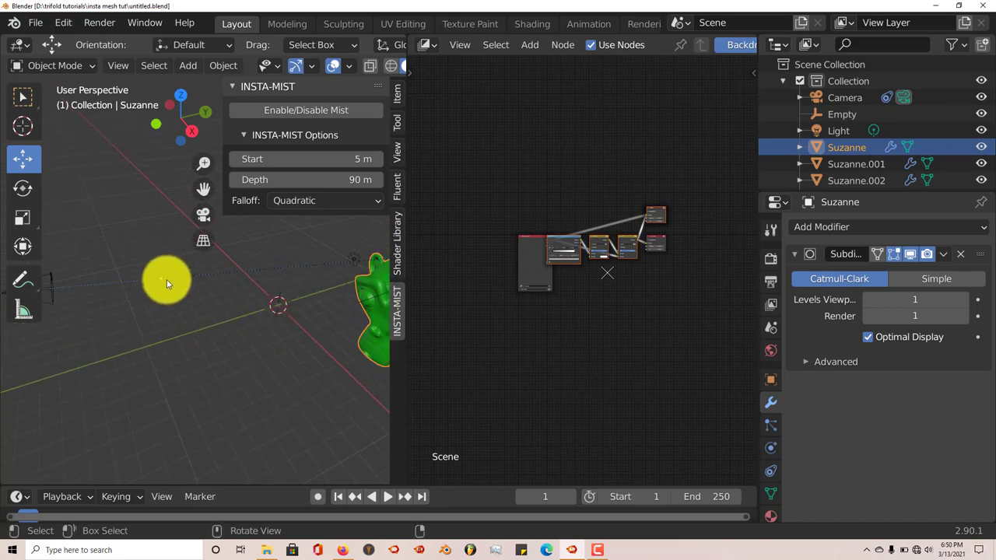
pyautogui.moveTo(261, 324); pyautogui.dragTo(210, 294, button='middle')
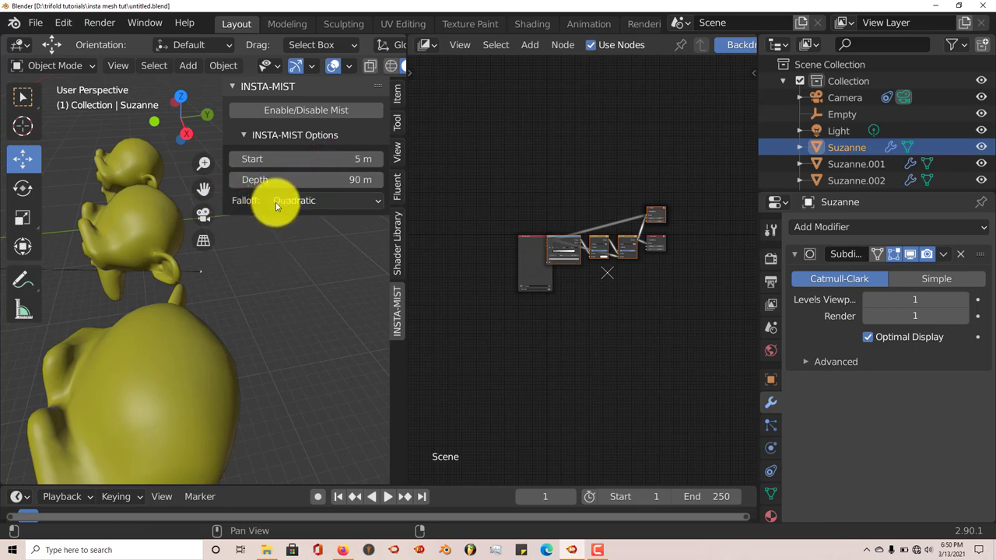
# Step: Keep Quadratic falloff and raise the INSTA-MIST Depth from 90 m to 121 m
pyautogui.click(314, 200)
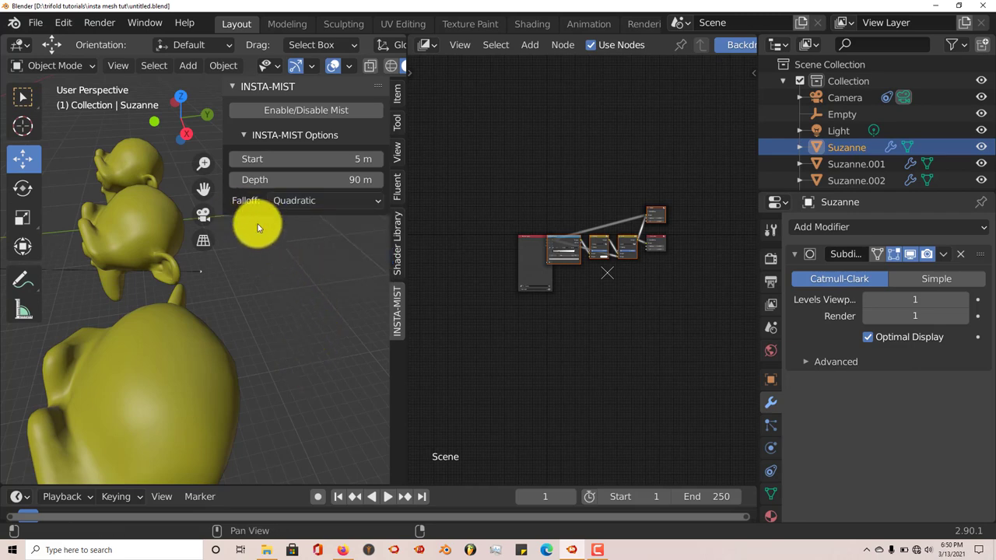
pyautogui.moveTo(241, 273); pyautogui.dragTo(220, 270, button='middle')
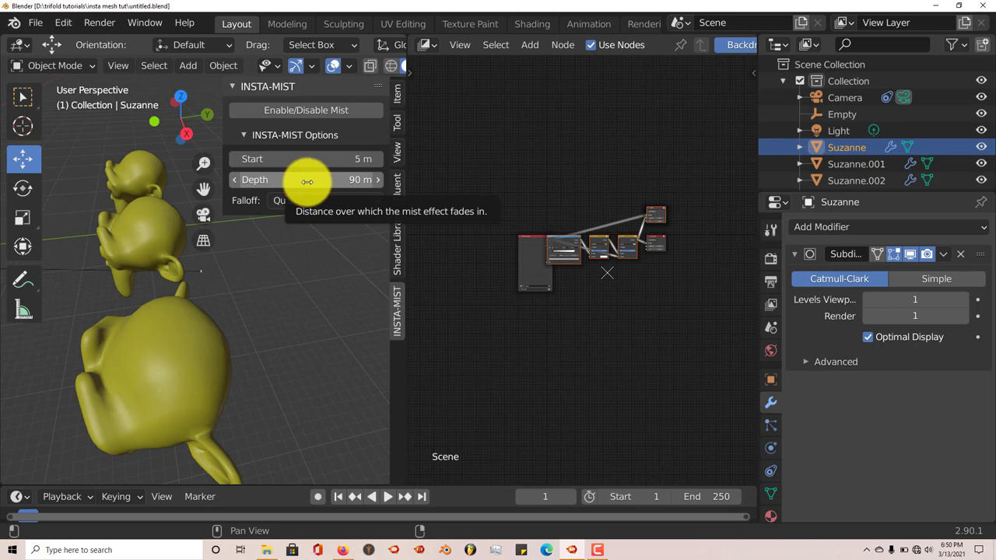
pyautogui.moveTo(307, 181); pyautogui.dragTo(476, 185)
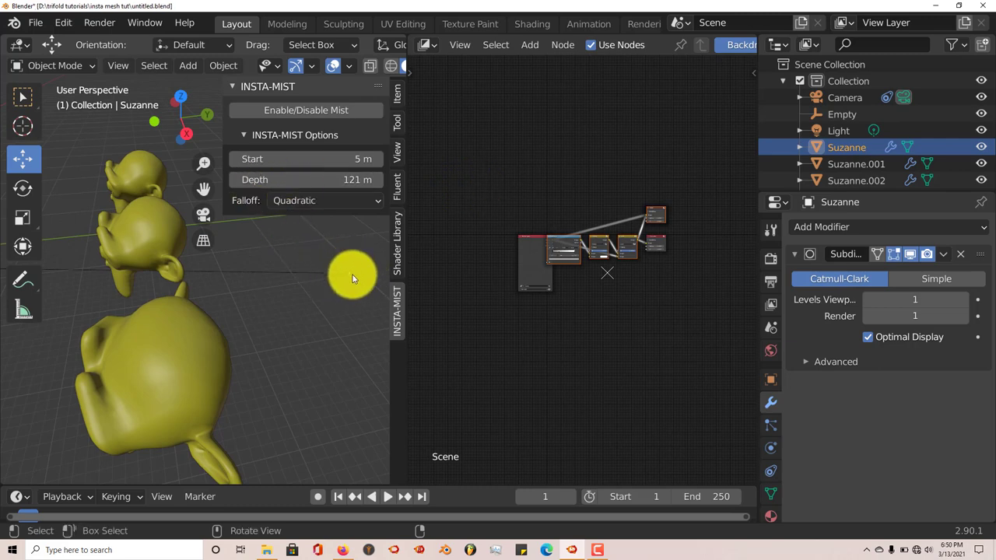
pyautogui.moveTo(355, 277); pyautogui.dragTo(349, 279, button='middle')
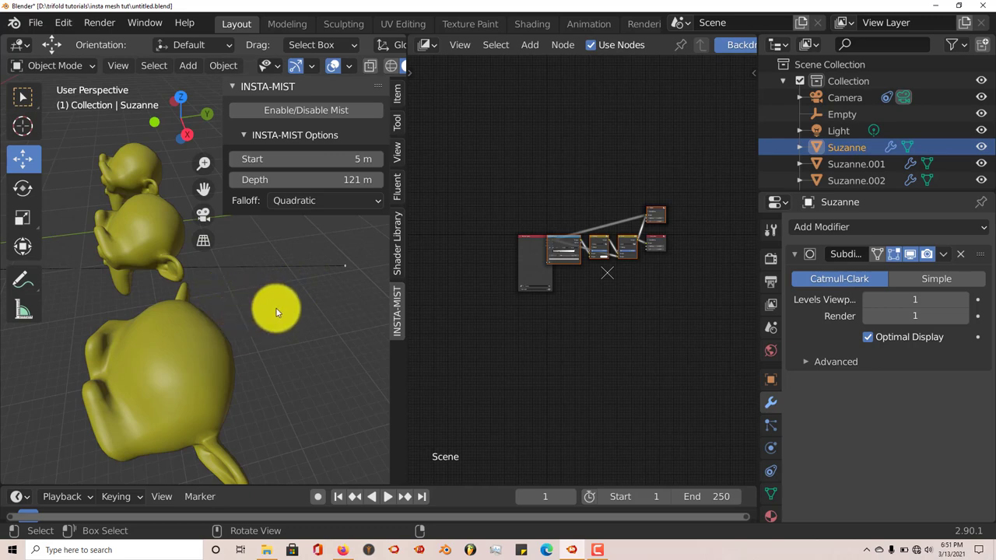
# Step: Render the frame with the 121 m mist, then close the render window
pyautogui.press('F12')
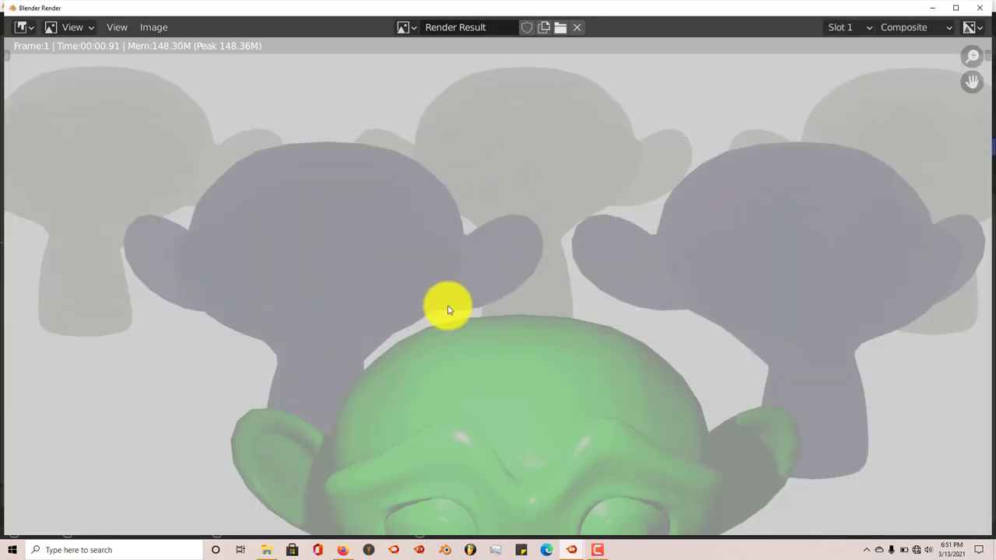
pyautogui.click(979, 8)
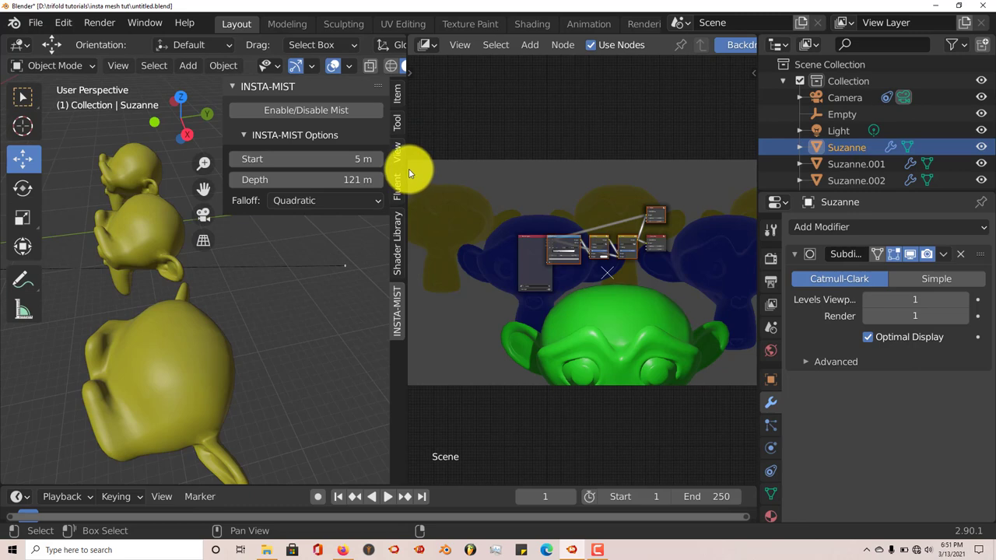
pyautogui.click(433, 47)
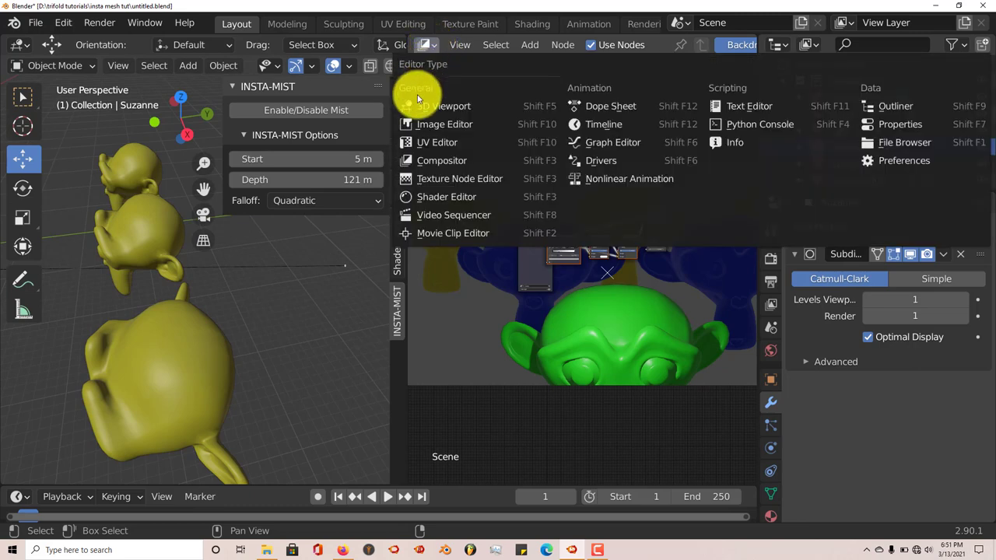
pyautogui.click(465, 161)
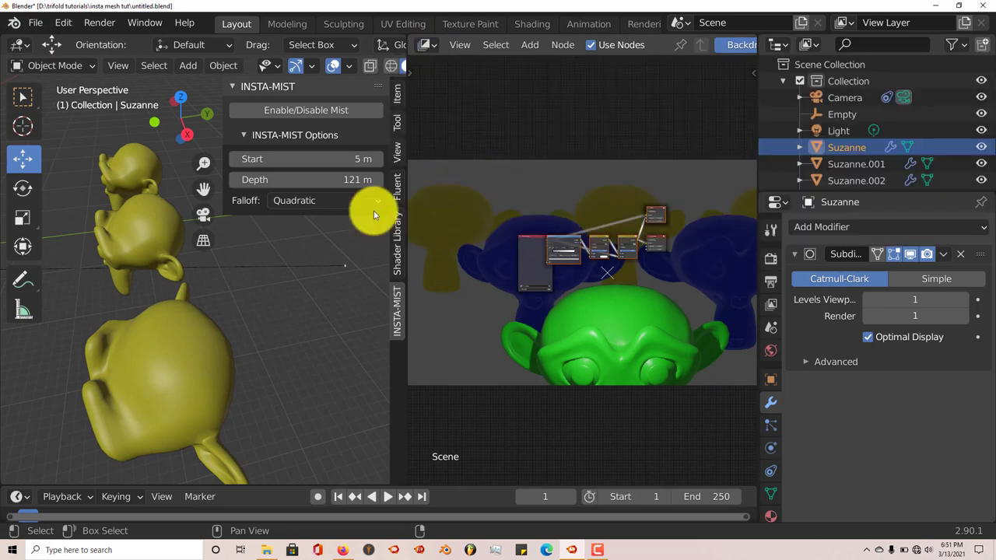
pyautogui.scroll(4, 552, 330)
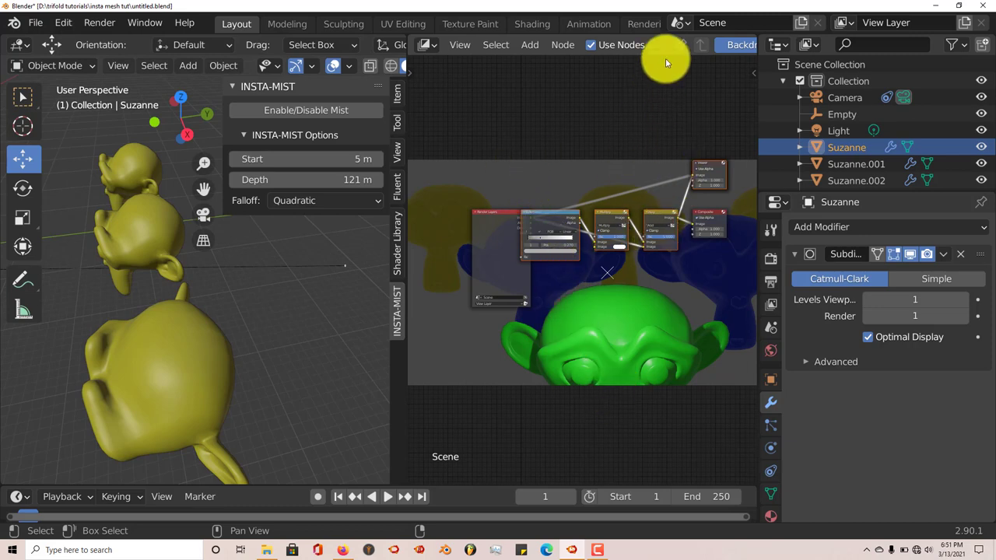
pyautogui.scroll(-4, 657, 43)
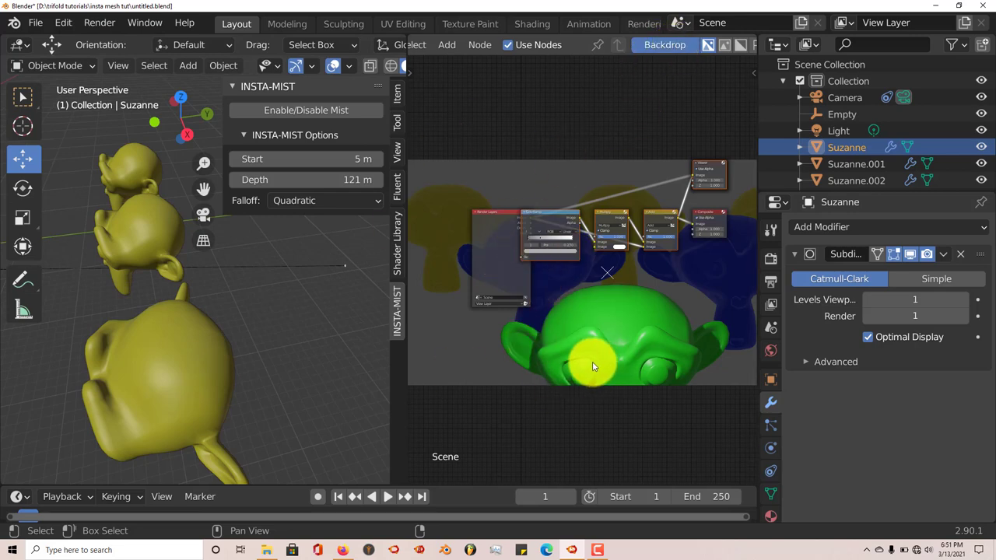
# Step: Resize the compositor backdrop with V and Alt+V and pan around the mist node tree
pyautogui.press('v')
pyautogui.press('v')
pyautogui.press('v')
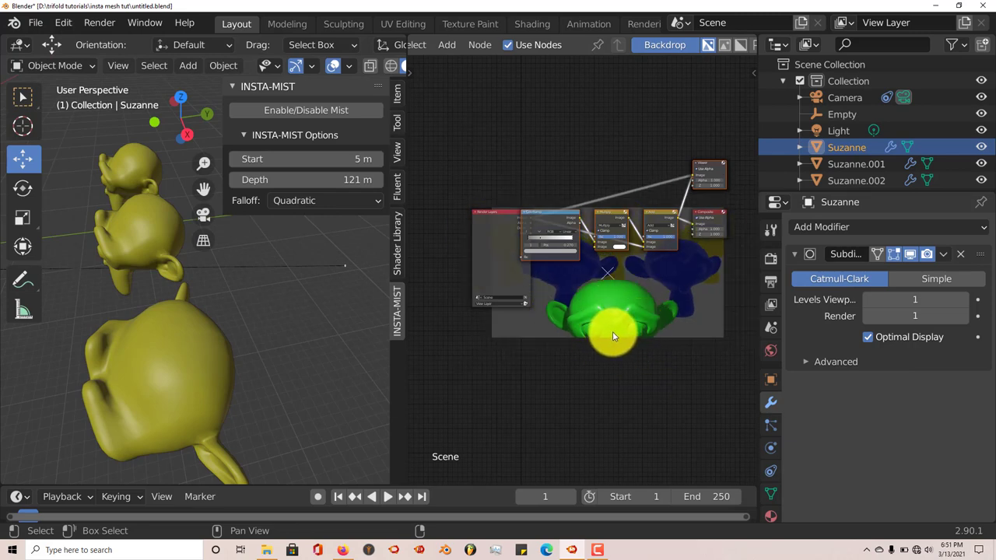
pyautogui.hotkey('alt', 'v')
pyautogui.hotkey('alt', 'v')
pyautogui.hotkey('alt', 'v')
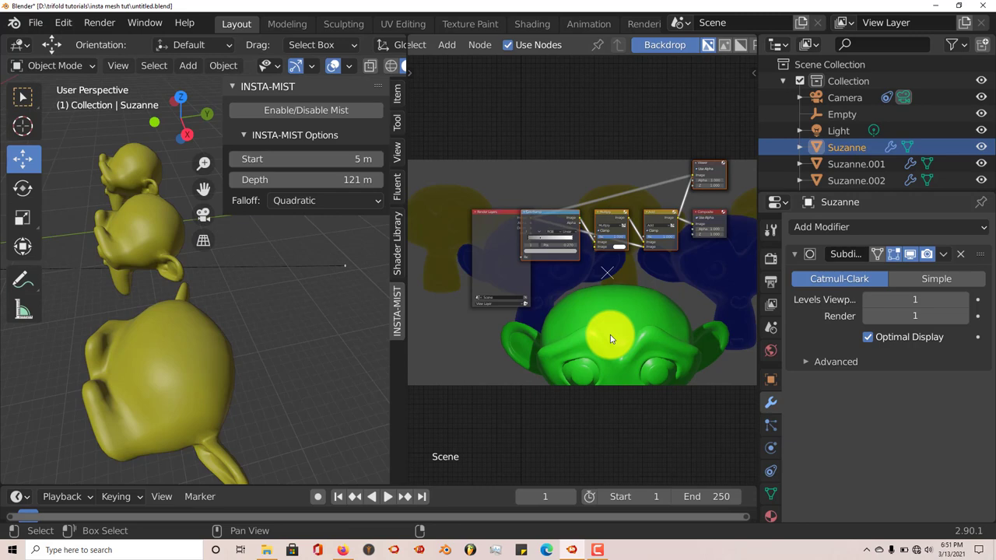
pyautogui.hotkey('alt', 'v')
pyautogui.hotkey('alt', 'v')
pyautogui.hotkey('alt', 'v')
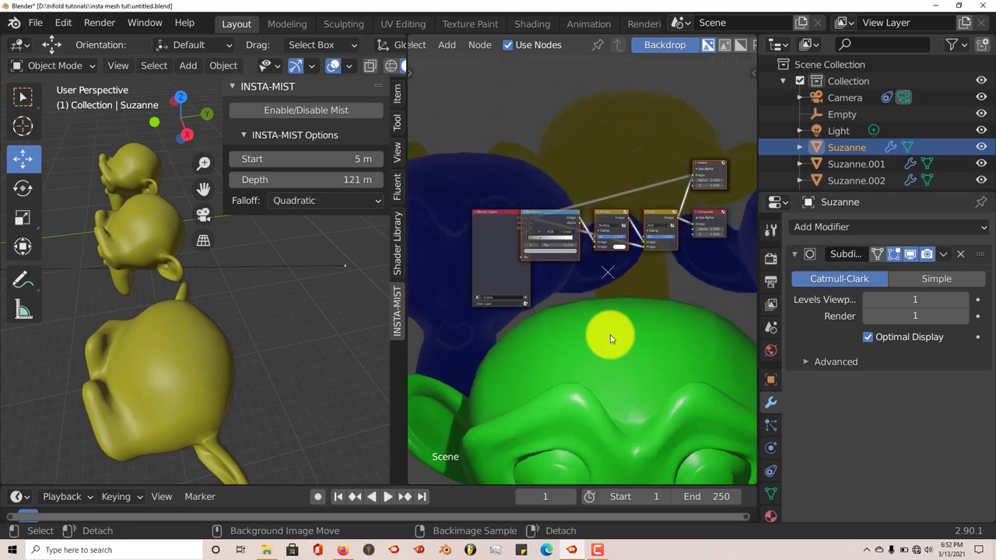
pyautogui.moveTo(613, 372)
pyautogui.mouseDown(button='middle')
pyautogui.moveTo(597, 318)
pyautogui.moveTo(567, 336)
pyautogui.moveTo(583, 302)
pyautogui.moveTo(630, 391)
pyautogui.moveTo(571, 416)
pyautogui.moveTo(596, 373)
pyautogui.moveTo(596, 394)
pyautogui.moveTo(632, 371)
pyautogui.mouseUp(button='middle')
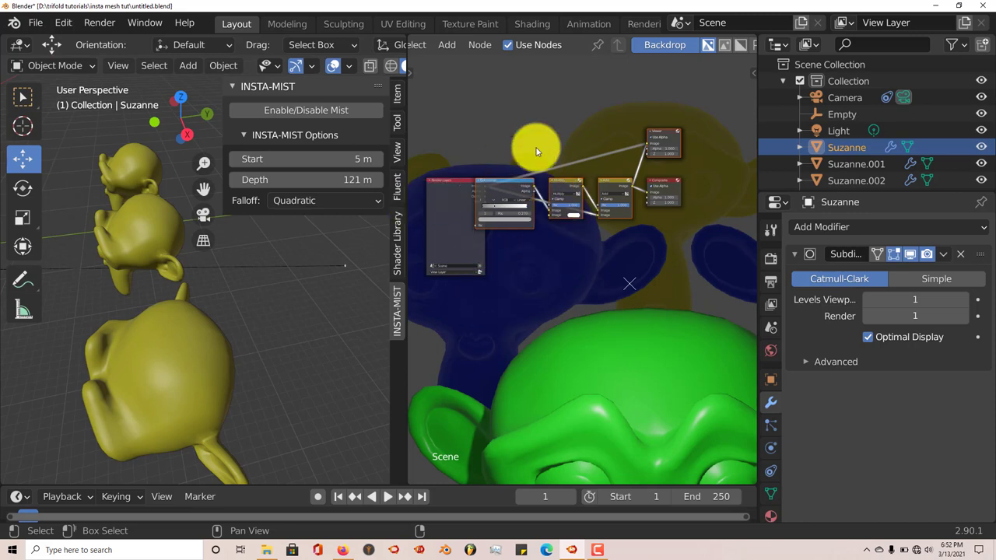
pyautogui.scroll(1, 577, 251)
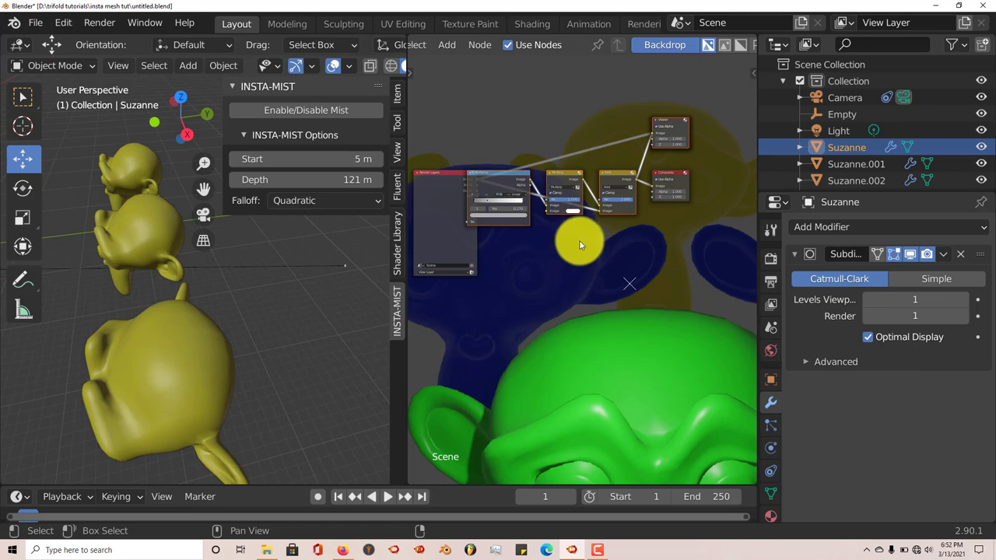
pyautogui.scroll(2, 574, 244)
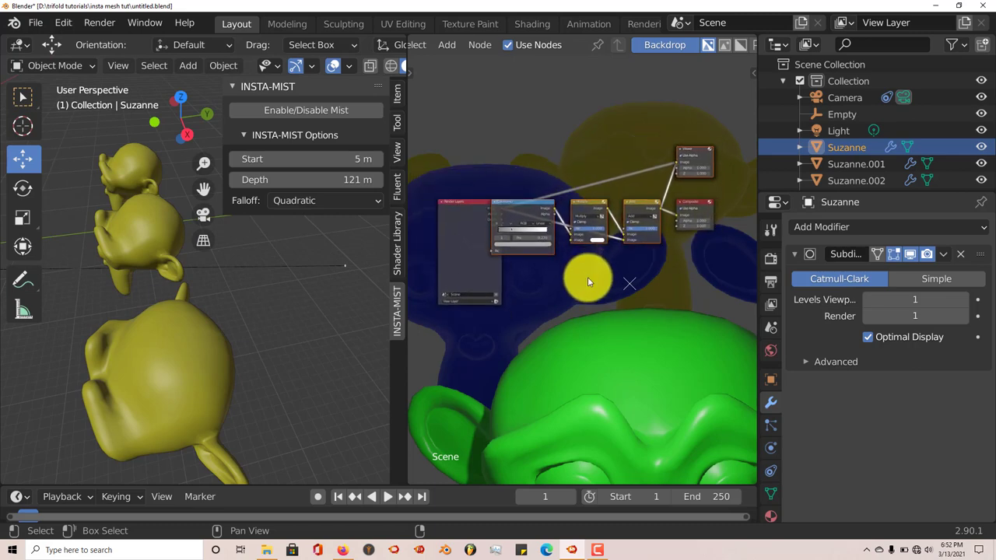
pyautogui.scroll(1, 588, 283)
pyautogui.moveTo(584, 285); pyautogui.dragTo(634, 287, button='middle')
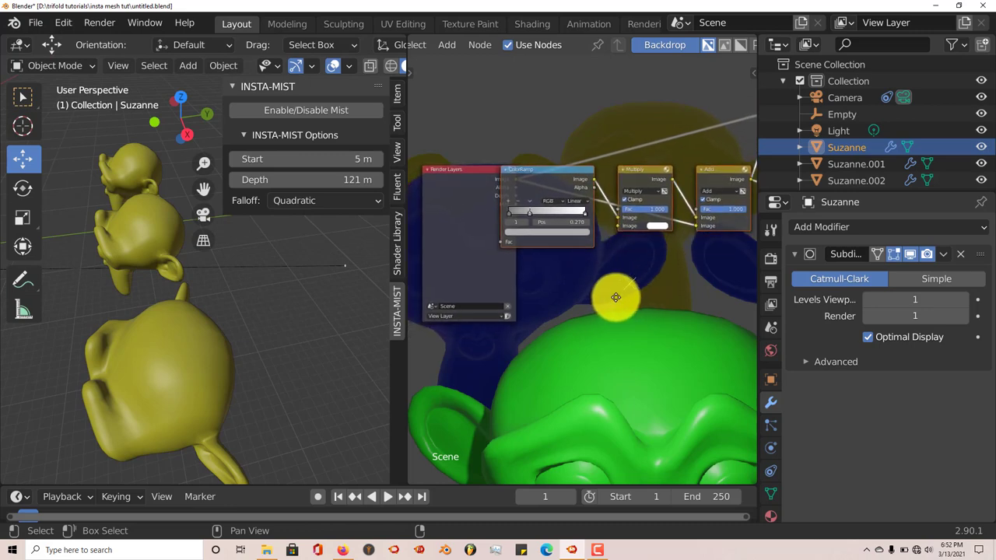
pyautogui.moveTo(613, 299); pyautogui.dragTo(621, 319, button='middle')
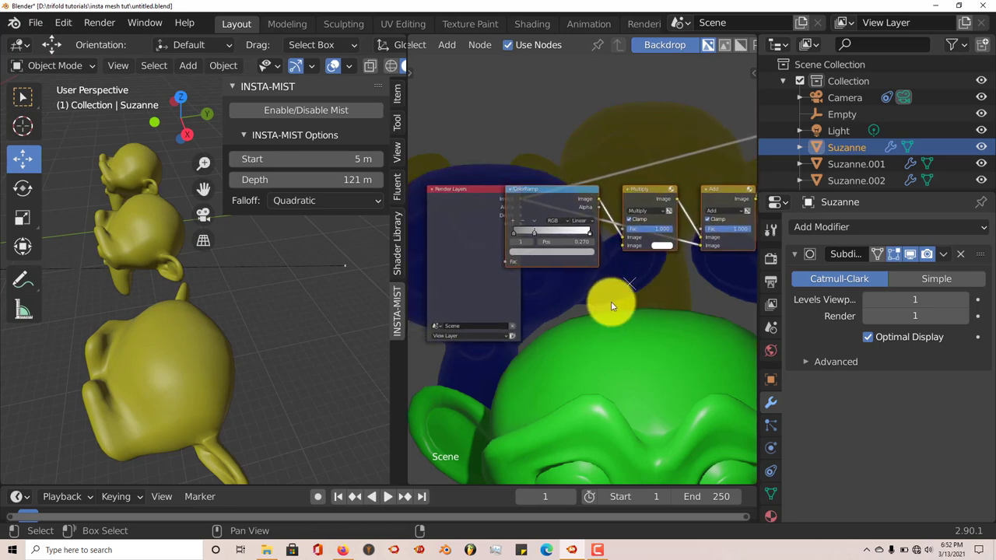
pyautogui.moveTo(596, 311); pyautogui.dragTo(617, 338, button='middle')
pyautogui.scroll(2, 583, 269)
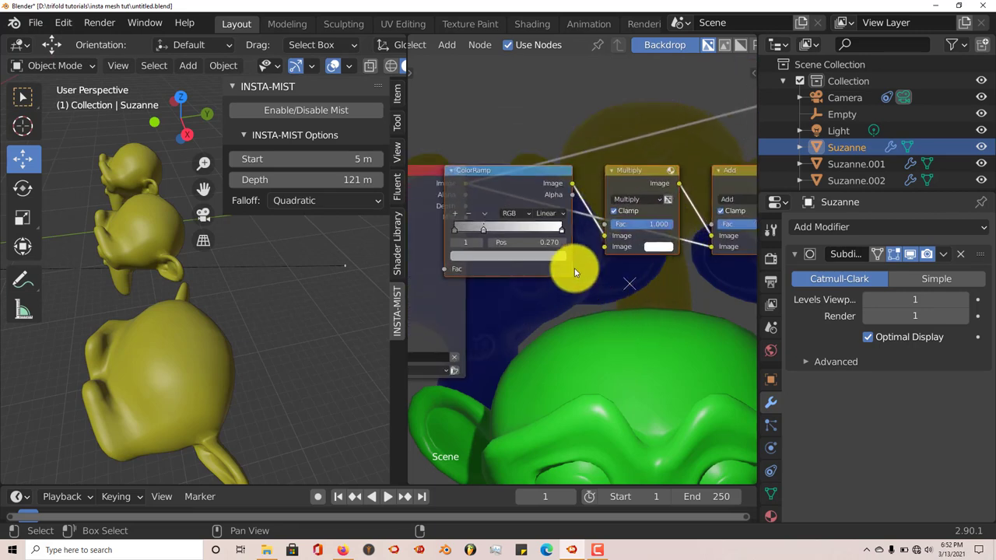
pyautogui.scroll(-5, 586, 280)
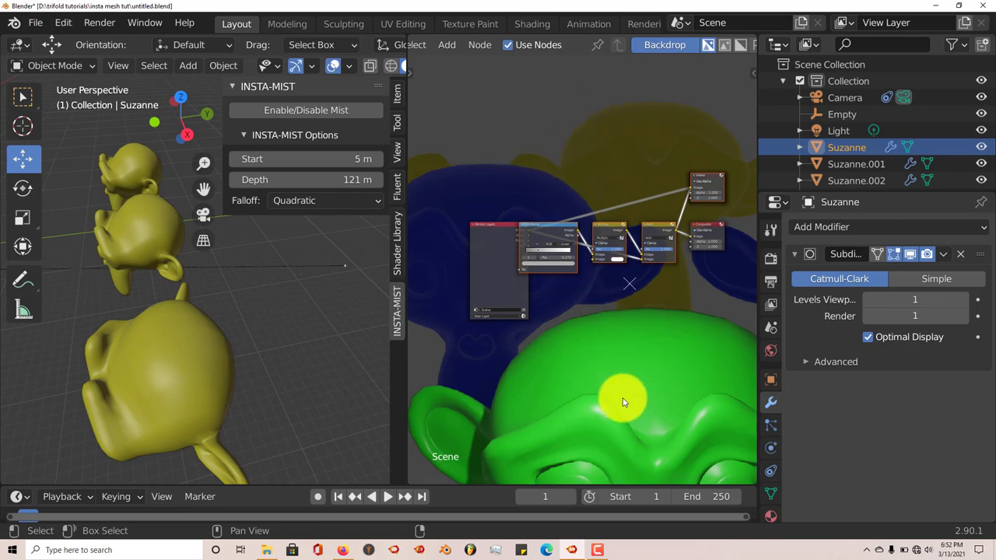
# Step: Reposition the backdrop render, then drag the Render Layers node left and up, clear of the ColorRamp
pyautogui.press('v')
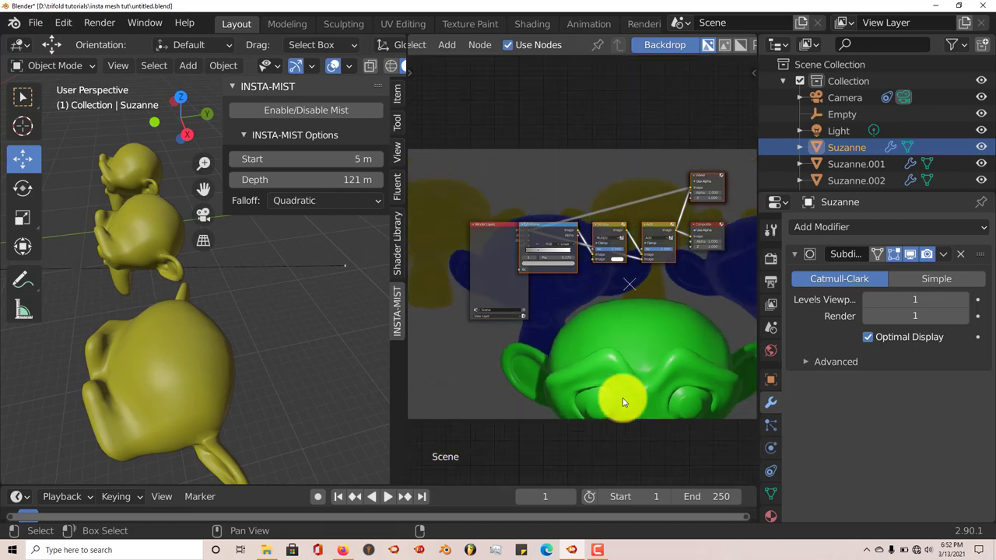
pyautogui.press('v')
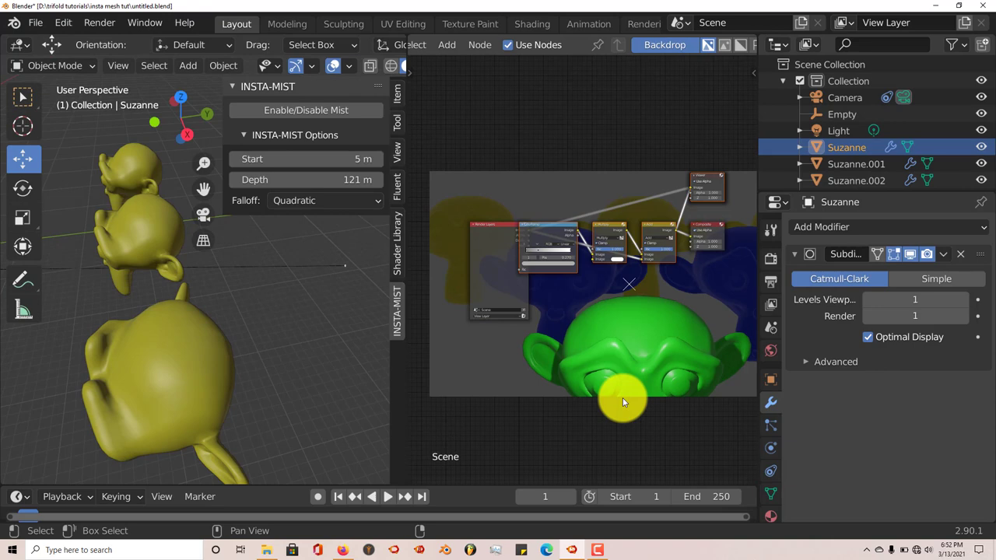
pyautogui.hotkey('alt', 'v')
pyautogui.hotkey('alt', 'v')
pyautogui.hotkey('alt', 'v')
pyautogui.hotkey('alt', 'v')
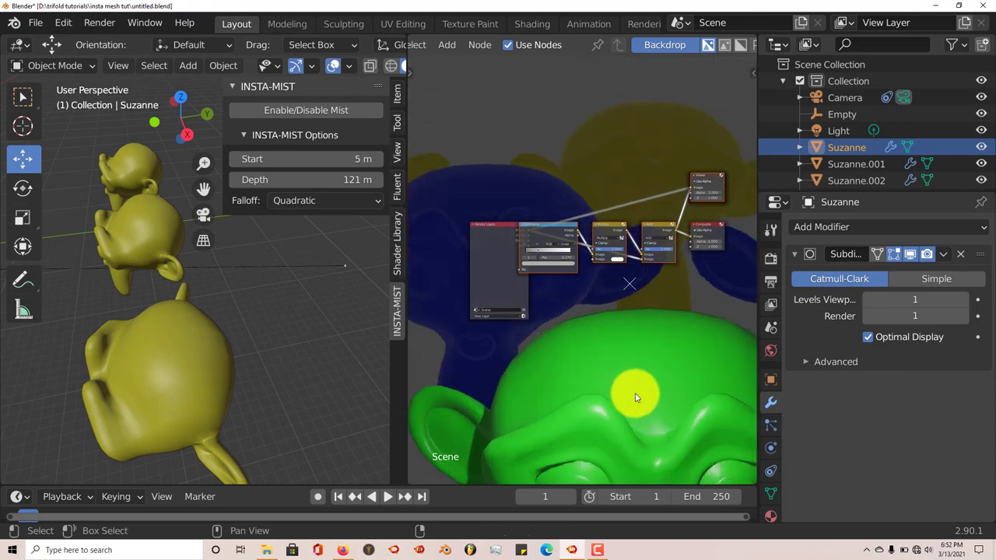
pyautogui.keyDown('alt'); pyautogui.moveTo(658, 355); pyautogui.dragTo(586, 325, button='middle'); pyautogui.keyUp('alt')
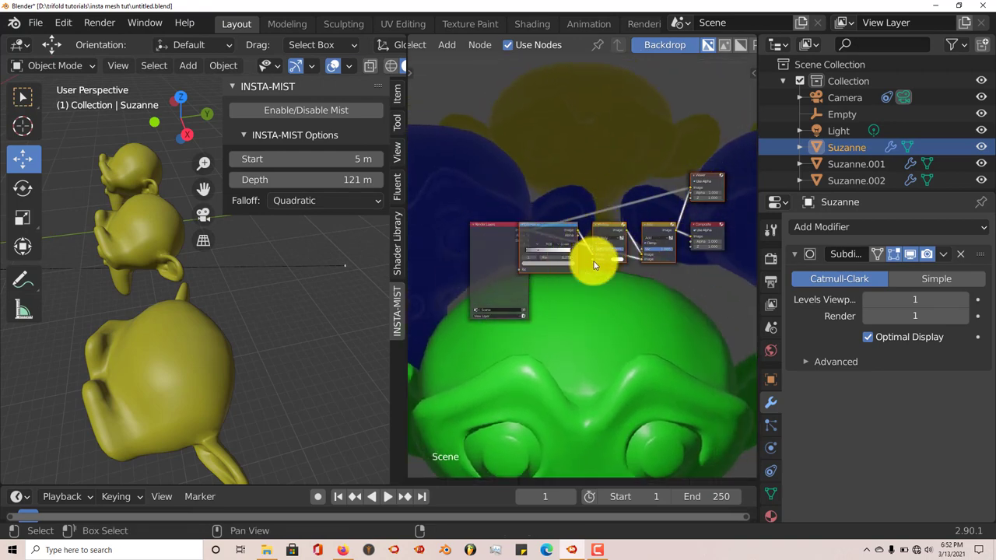
pyautogui.scroll(4, 596, 303)
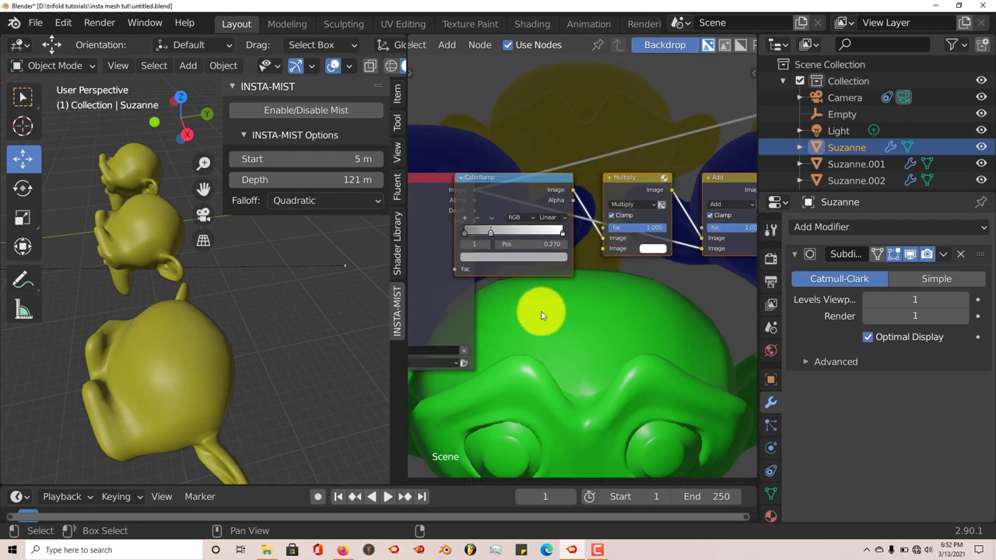
pyautogui.moveTo(536, 304); pyautogui.dragTo(619, 290, button='middle')
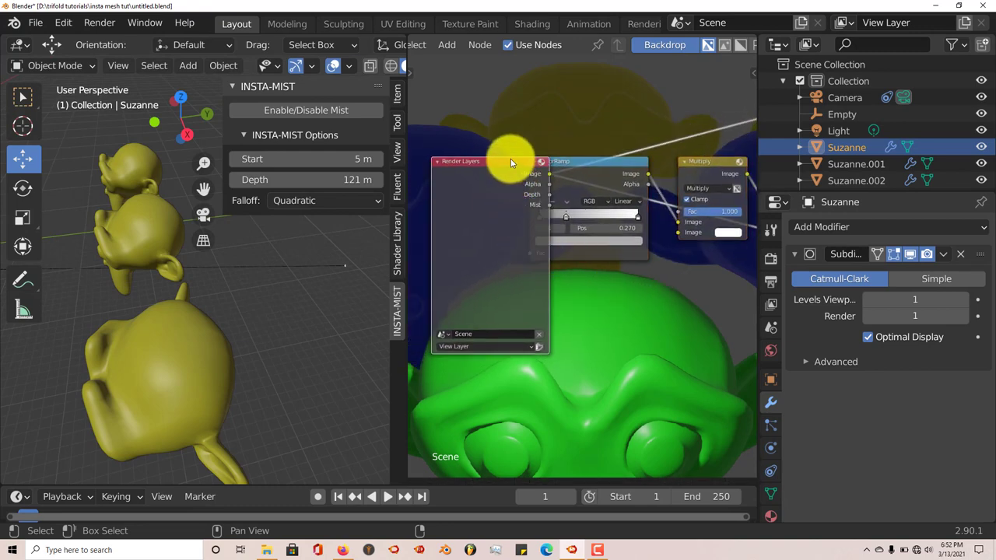
pyautogui.moveTo(511, 157); pyautogui.dragTo(432, 143)
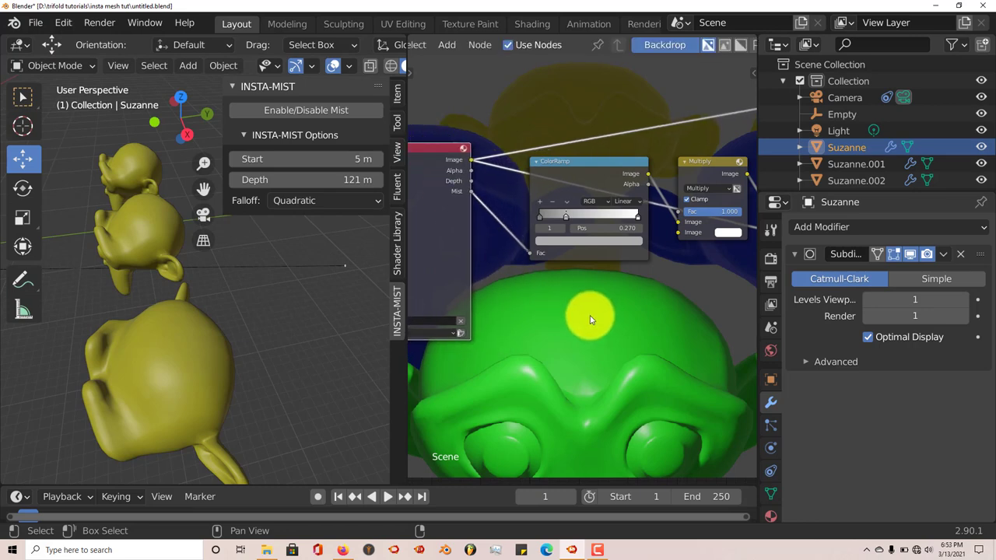
pyautogui.moveTo(589, 317); pyautogui.dragTo(538, 309, button='middle')
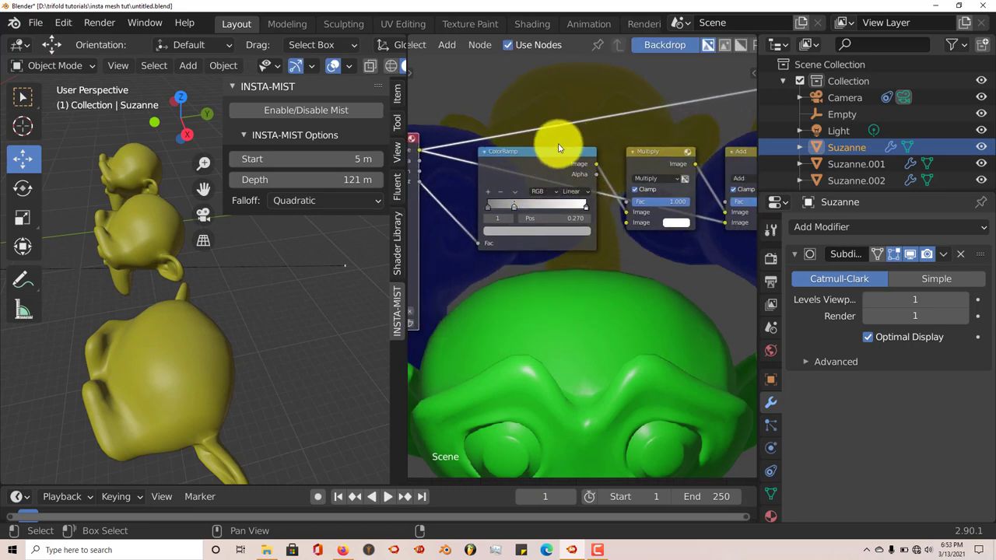
# Step: Try red and then blue as the Multiply node's mist tint colour
pyautogui.click(675, 222)
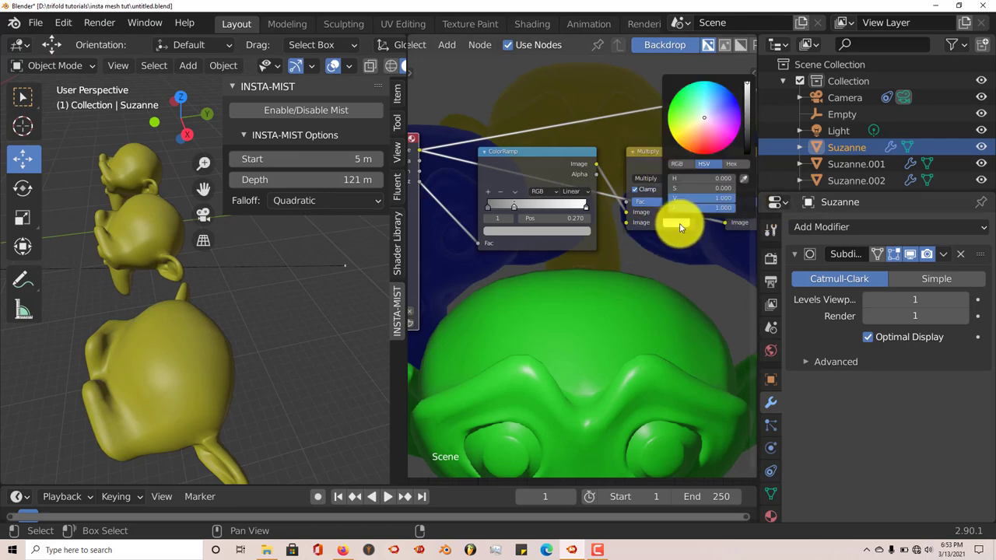
pyautogui.click(704, 140)
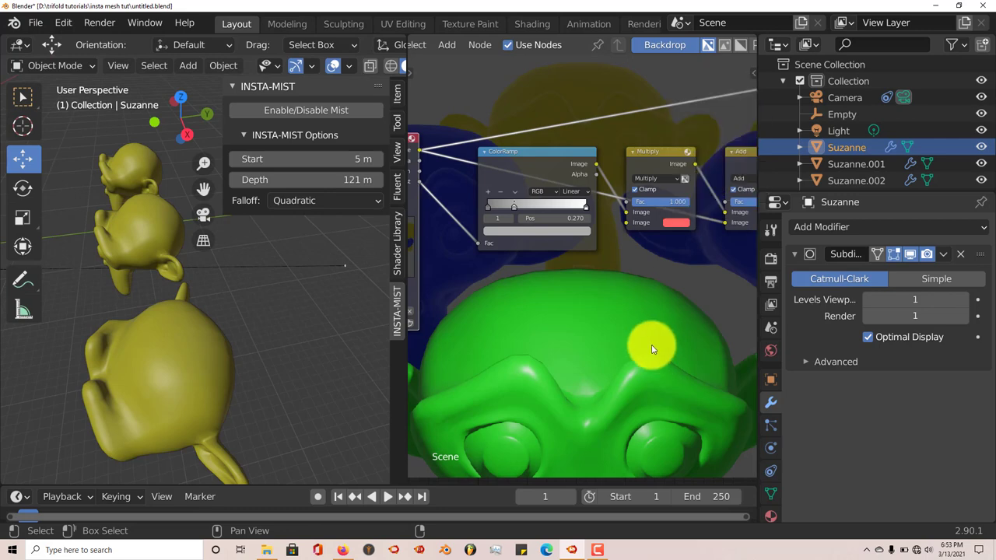
pyautogui.moveTo(599, 314)
pyautogui.mouseDown(button='middle')
pyautogui.moveTo(567, 324)
pyautogui.moveTo(640, 295)
pyautogui.moveTo(602, 318)
pyautogui.mouseUp(button='middle')
pyautogui.click(562, 246)
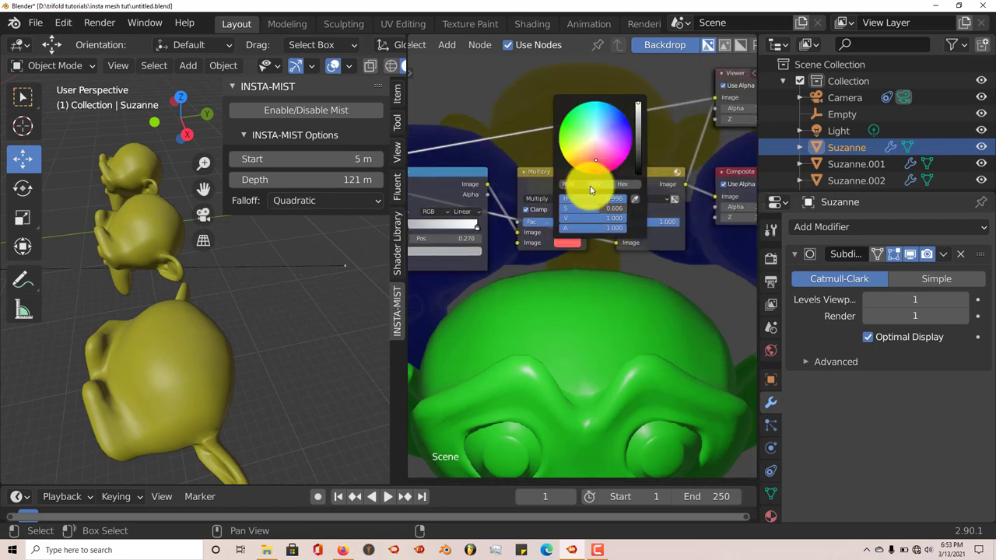
pyautogui.click(572, 248)
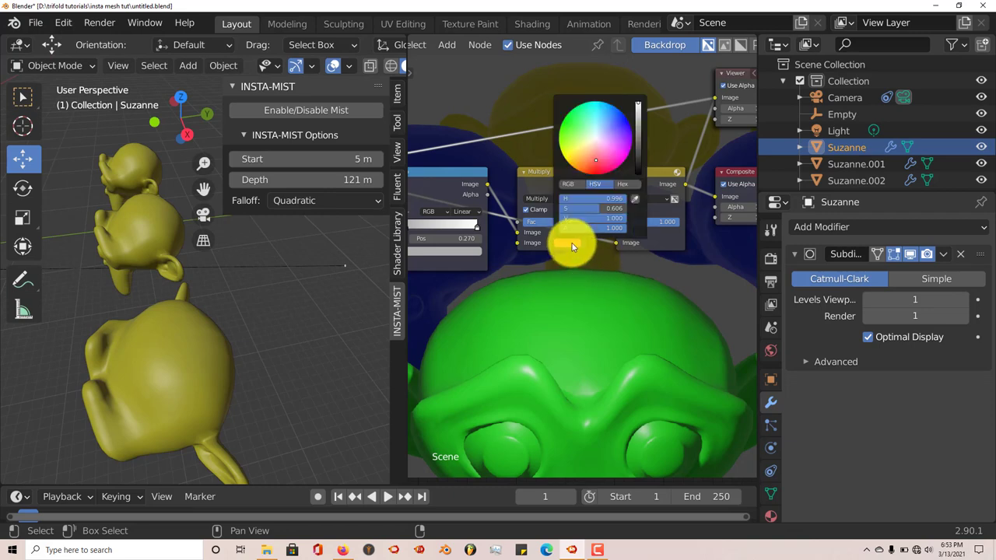
pyautogui.click(615, 123)
# Step: Enlarge the backdrop, try a green mist tint, then settle on pink
pyautogui.scroll(-2, 638, 340)
pyautogui.moveTo(618, 331); pyautogui.dragTo(651, 346, button='middle')
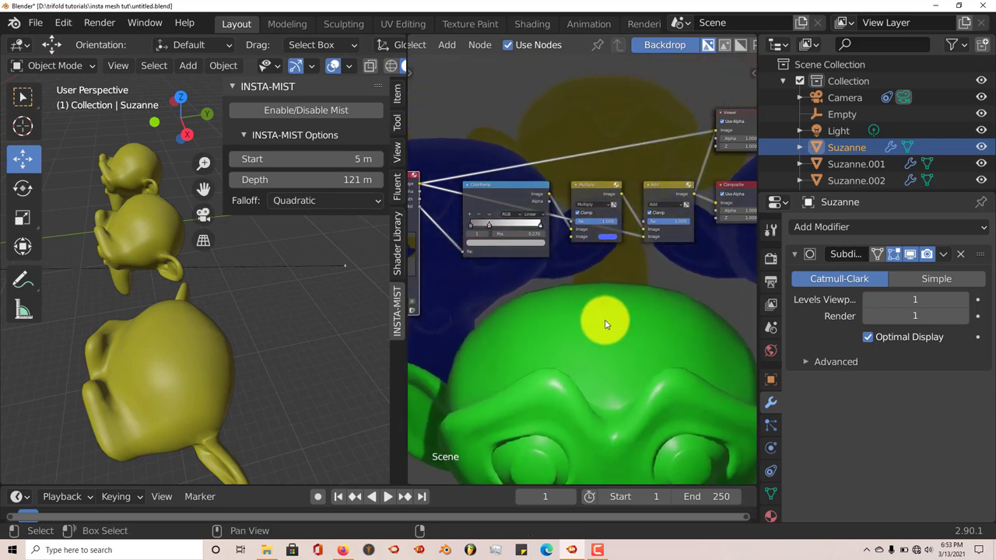
pyautogui.scroll(2, 606, 324)
pyautogui.hotkey('alt', 'v')
pyautogui.hotkey('alt', 'v')
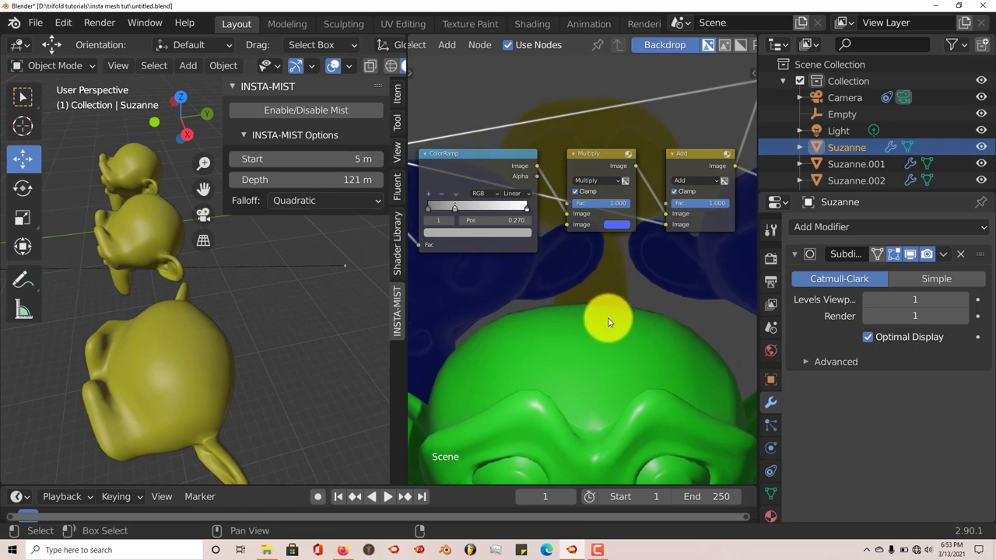
pyautogui.click(616, 223)
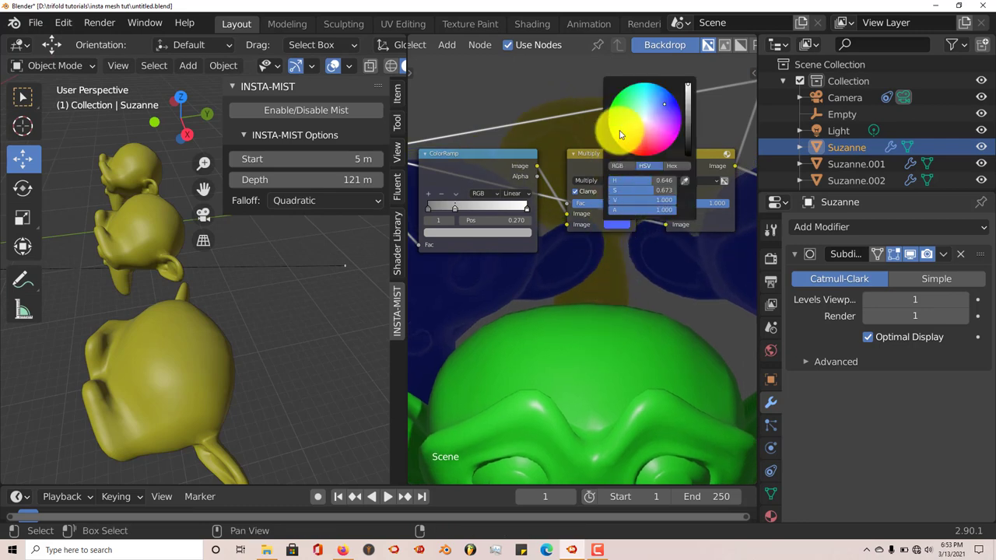
pyautogui.click(627, 99)
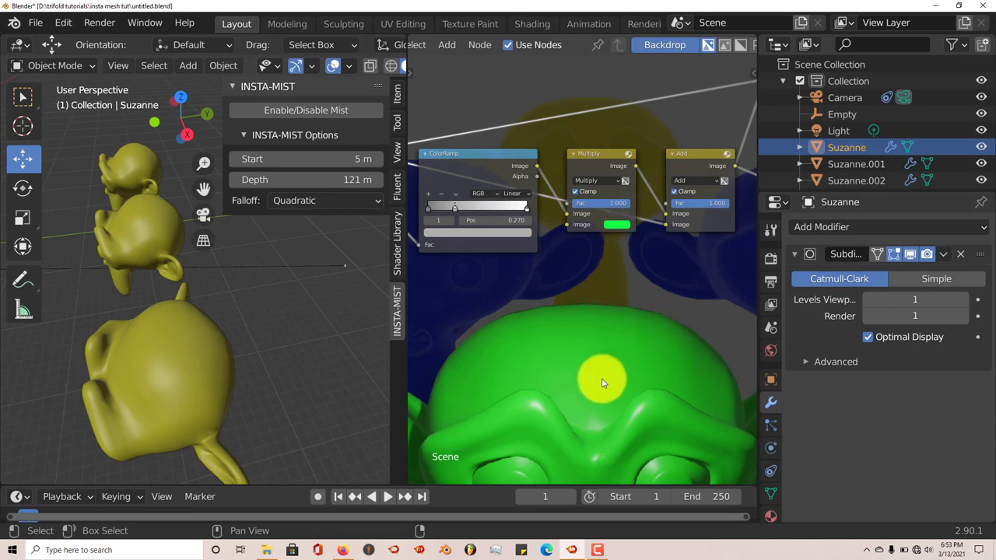
pyautogui.click(615, 225)
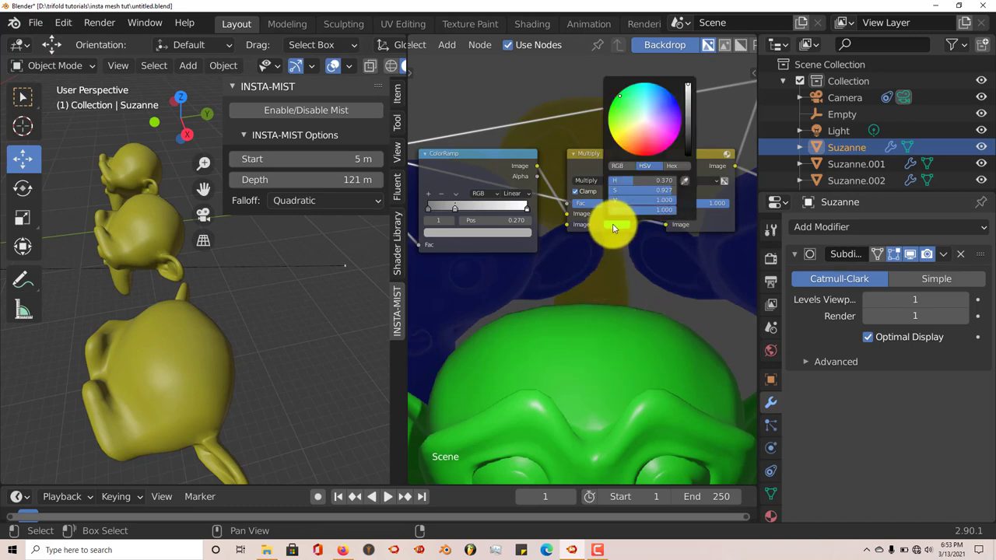
pyautogui.click(647, 136)
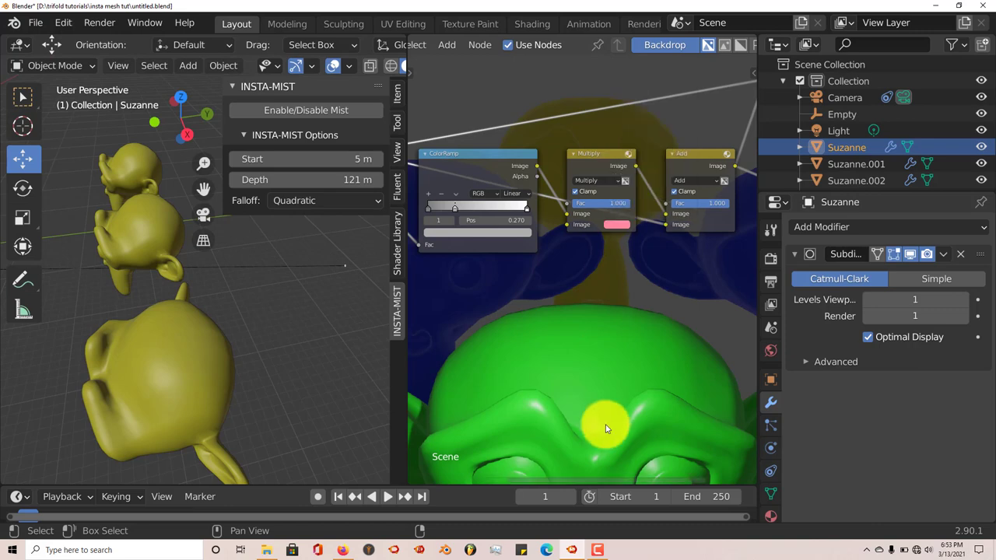
# Step: Brighten the ColorRamp stop's colour to value 0.926 and recentre the node tree
pyautogui.click(493, 233)
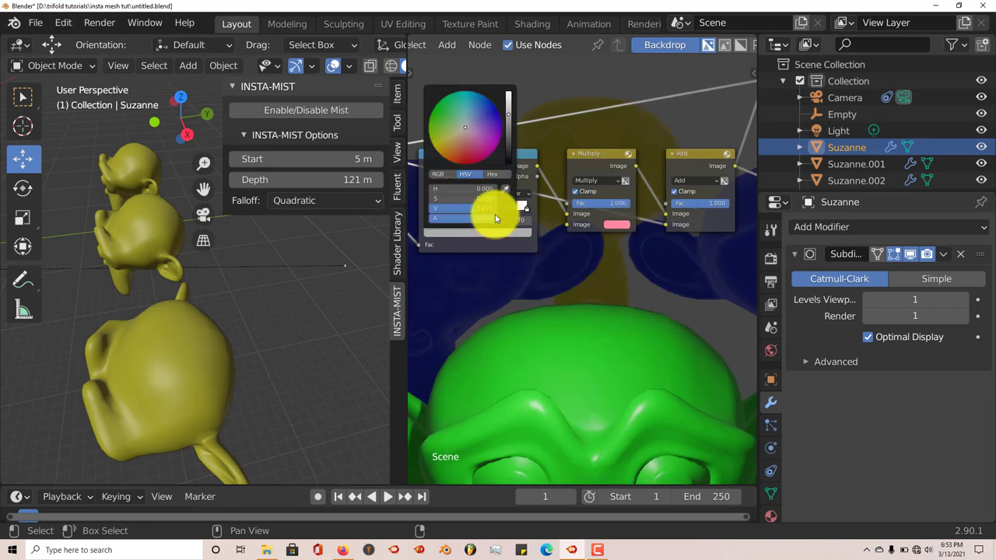
pyautogui.moveTo(507, 119)
pyautogui.mouseDown()
pyautogui.moveTo(508, 99)
pyautogui.moveTo(506, 127)
pyautogui.moveTo(508, 105)
pyautogui.moveTo(507, 117)
pyautogui.mouseUp()
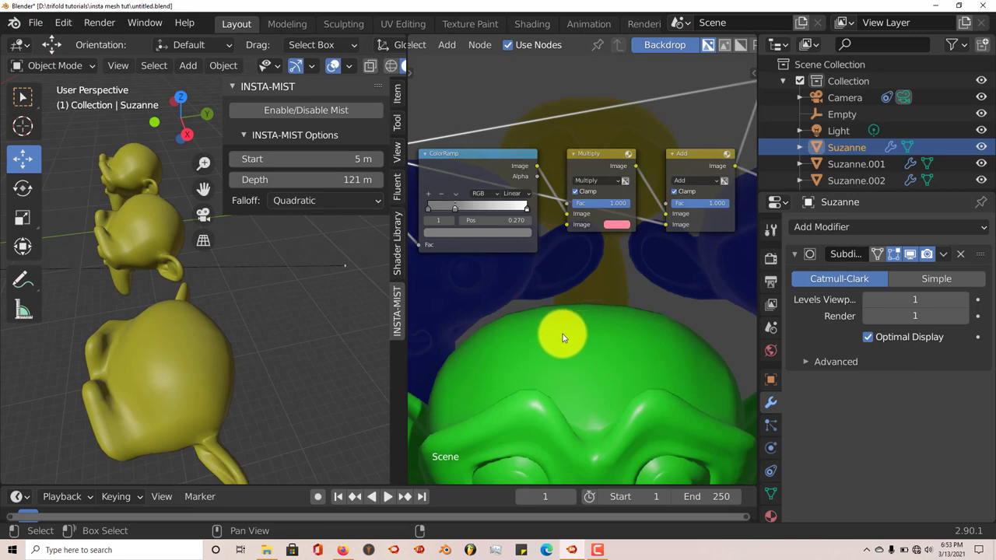
pyautogui.moveTo(533, 337); pyautogui.dragTo(616, 327, button='middle')
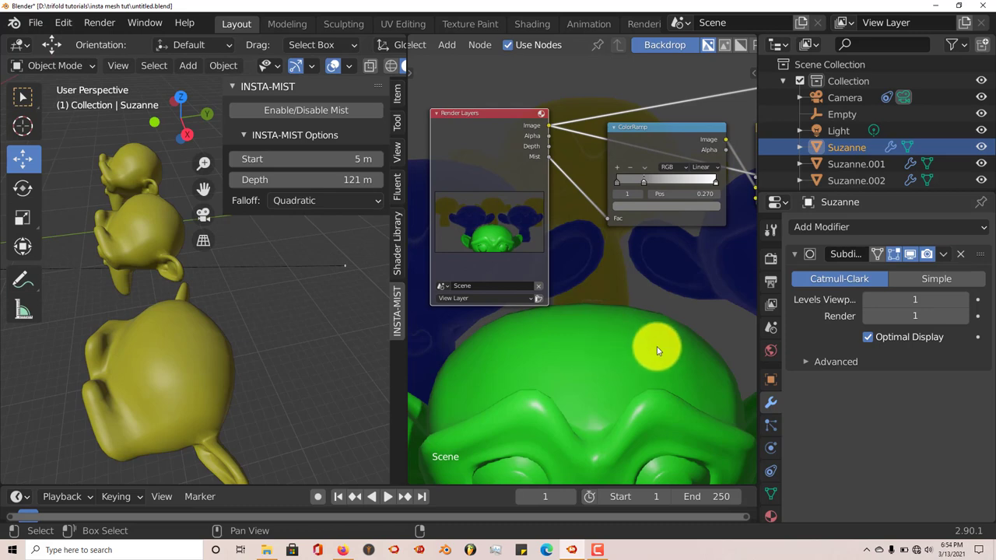
pyautogui.moveTo(656, 345); pyautogui.dragTo(529, 350, button='middle')
pyautogui.moveTo(621, 326); pyautogui.dragTo(577, 336, button='middle')
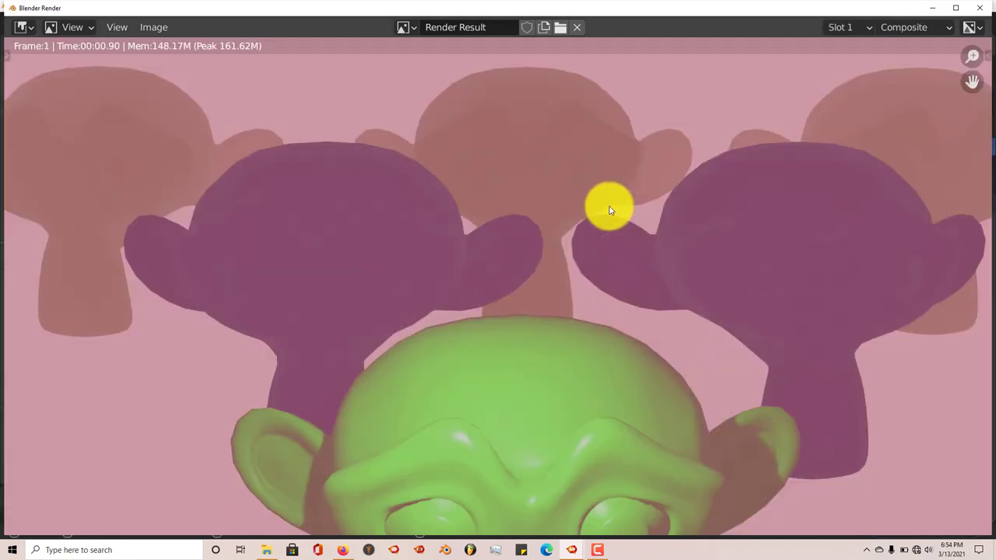
pyautogui.click(982, 13)
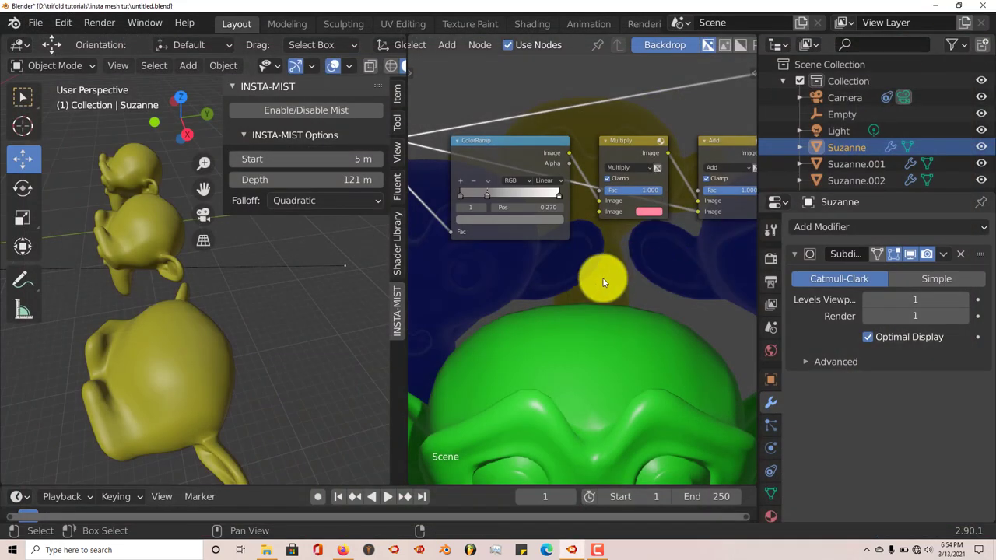
pyautogui.scroll(-2, 615, 295)
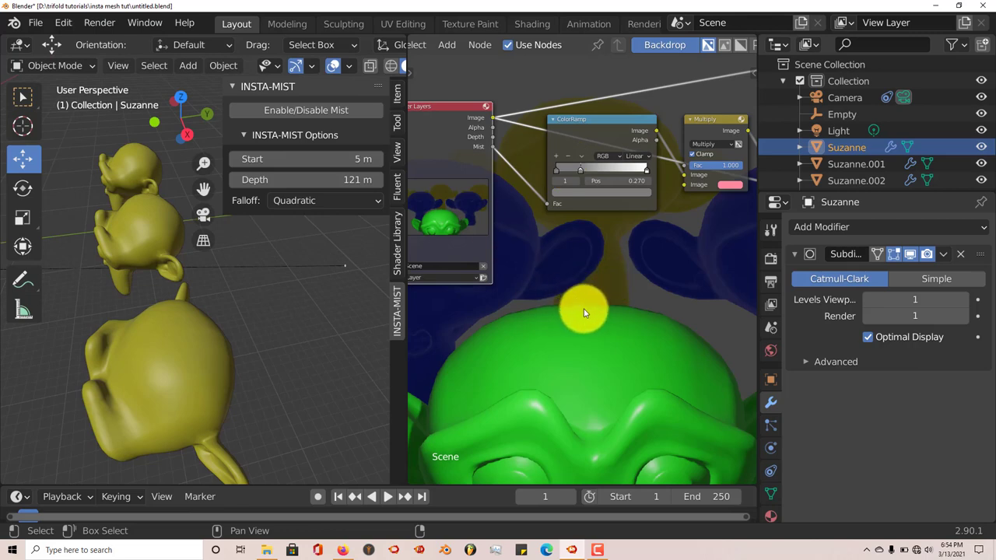
# Step: Change the Multiply node's mist tint from pink to blue and render to check it
pyautogui.moveTo(593, 293); pyautogui.dragTo(507, 285, button='middle')
pyautogui.click(672, 186)
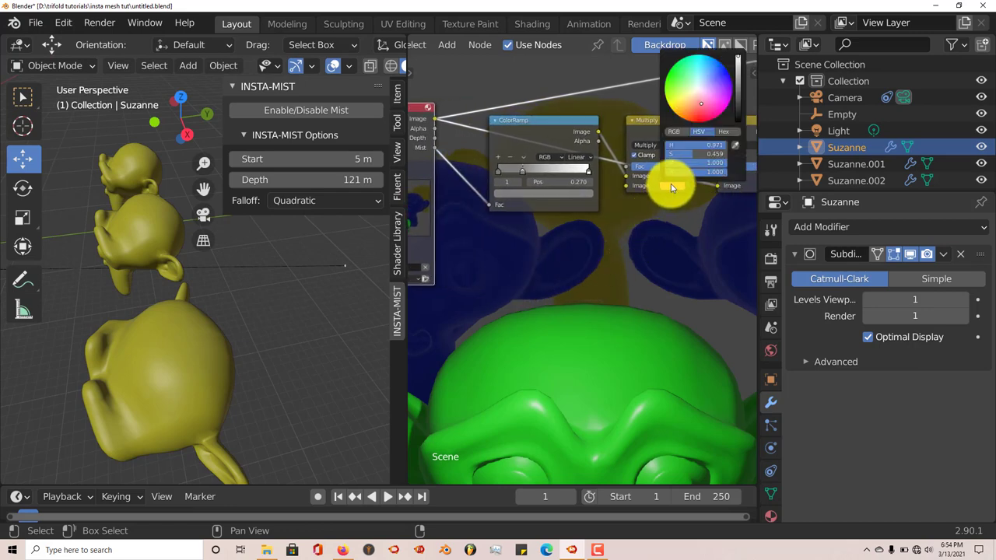
pyautogui.click(721, 70)
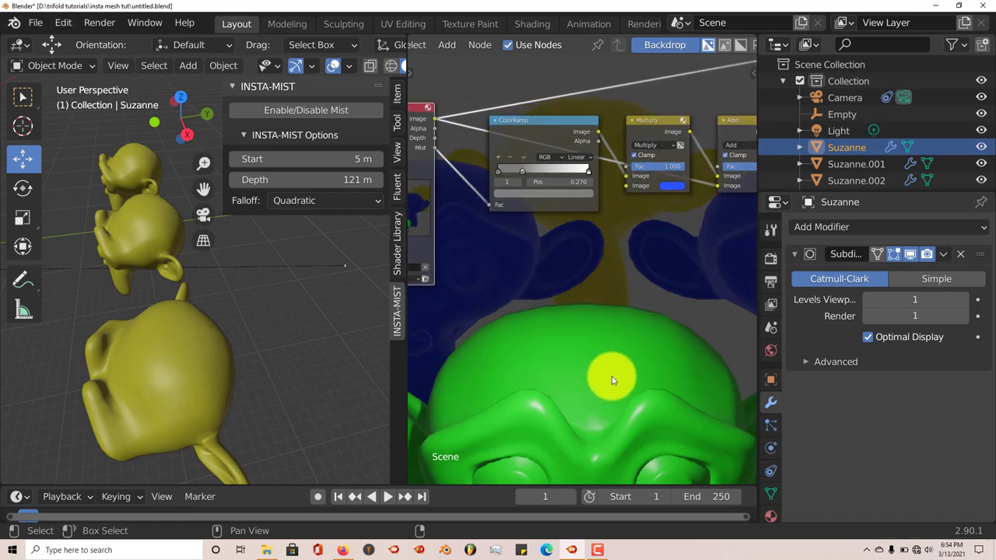
pyautogui.press('F12')
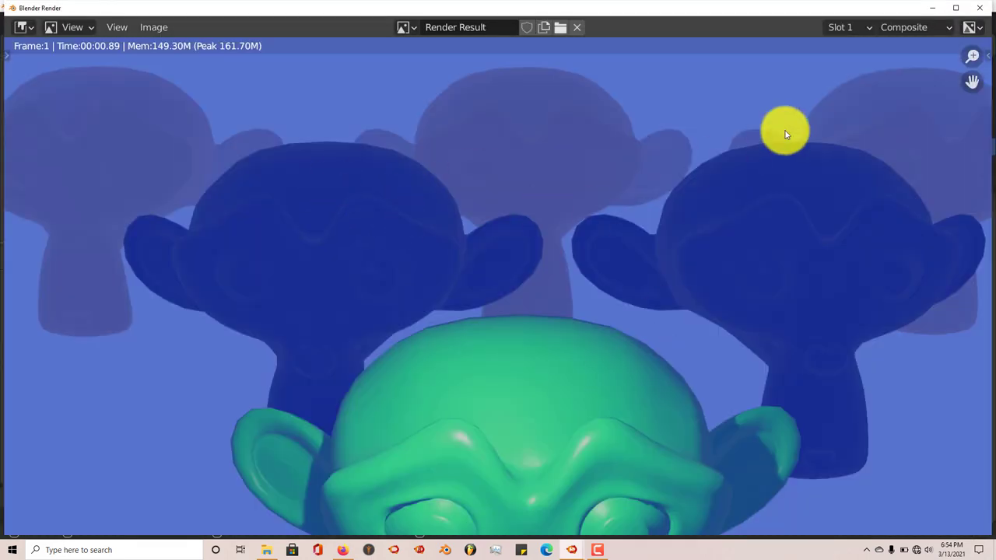
pyautogui.click(979, 8)
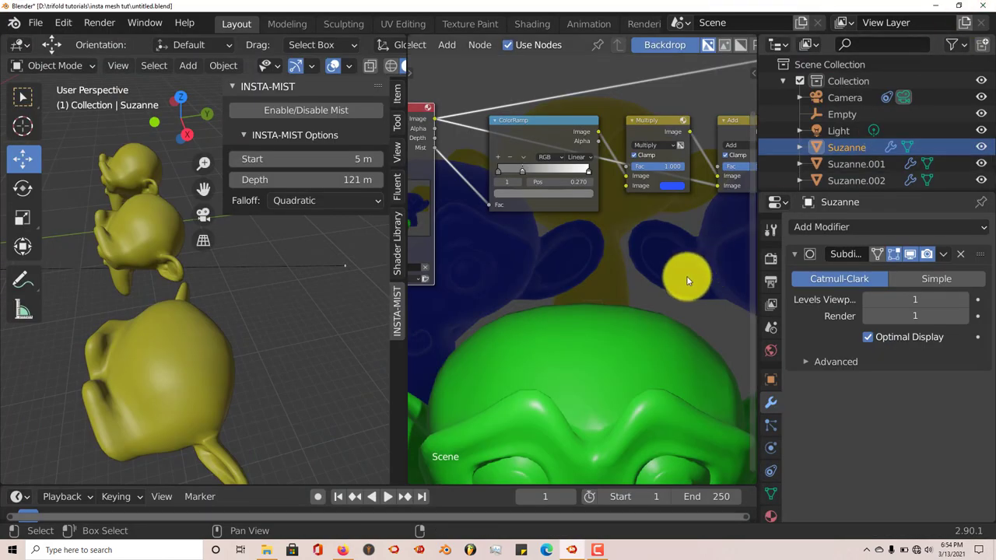
# Step: Lighten the ColorRamp stop's colour to value 0.826 and render again
pyautogui.moveTo(686, 276); pyautogui.dragTo(619, 273, button='middle')
pyautogui.moveTo(558, 274); pyautogui.dragTo(616, 280, button='middle')
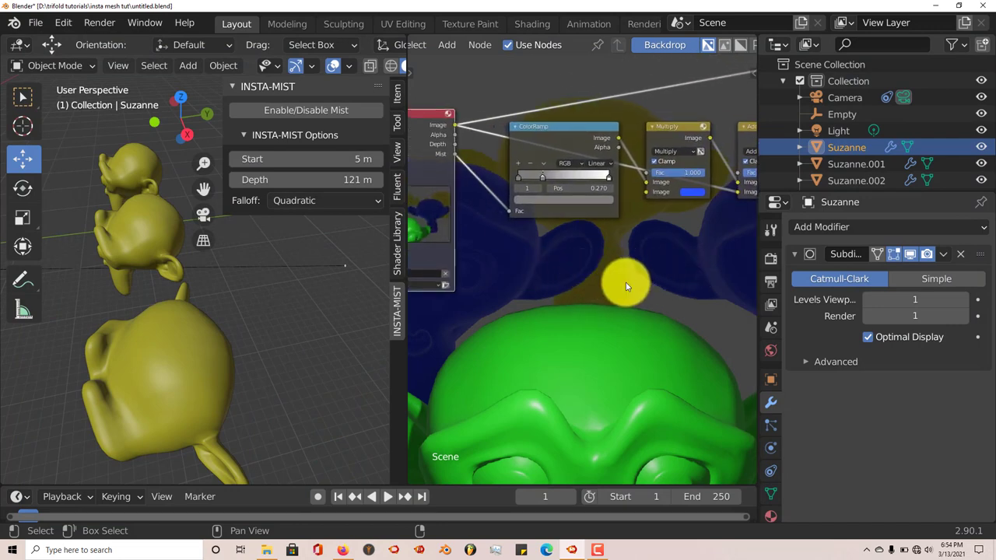
pyautogui.click(569, 199)
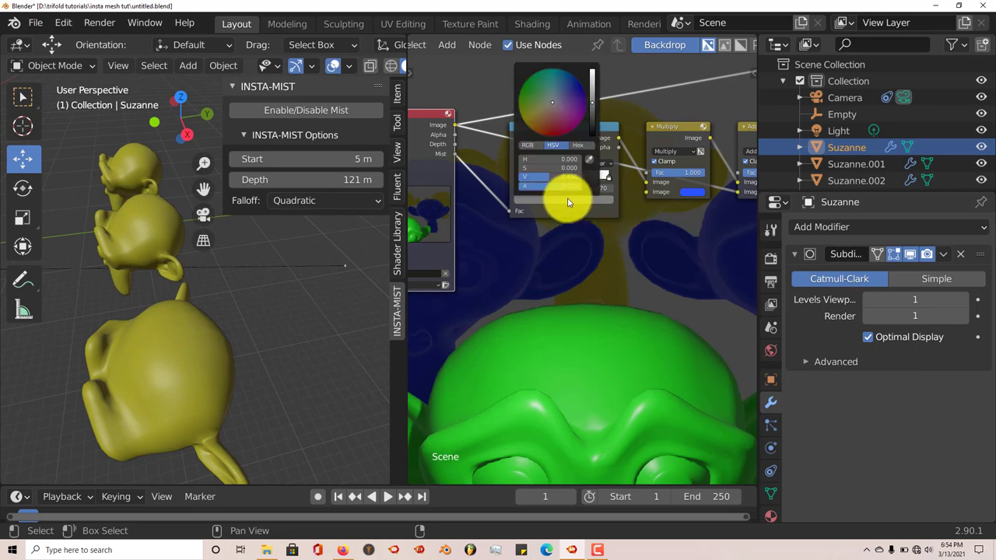
pyautogui.moveTo(589, 113); pyautogui.dragTo(593, 78)
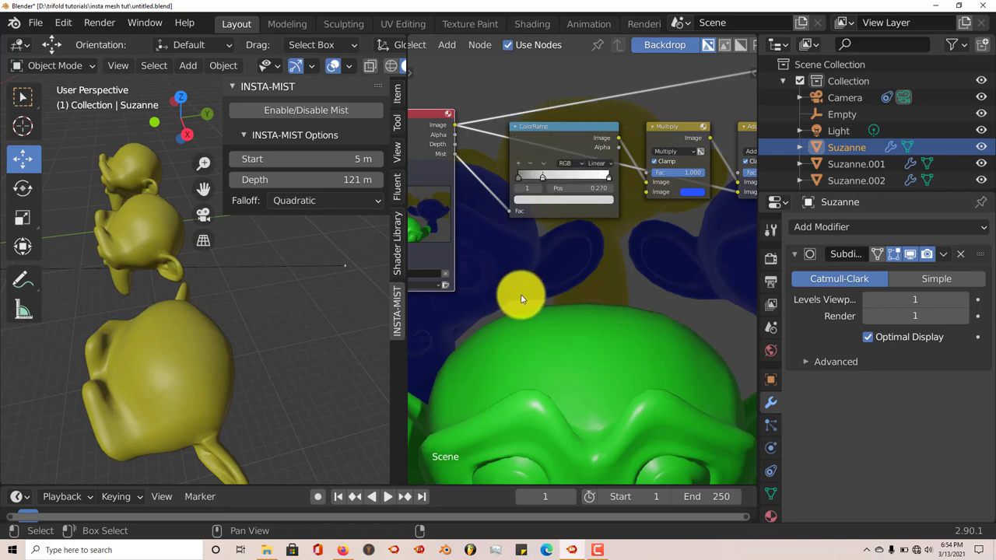
pyautogui.press('F12')
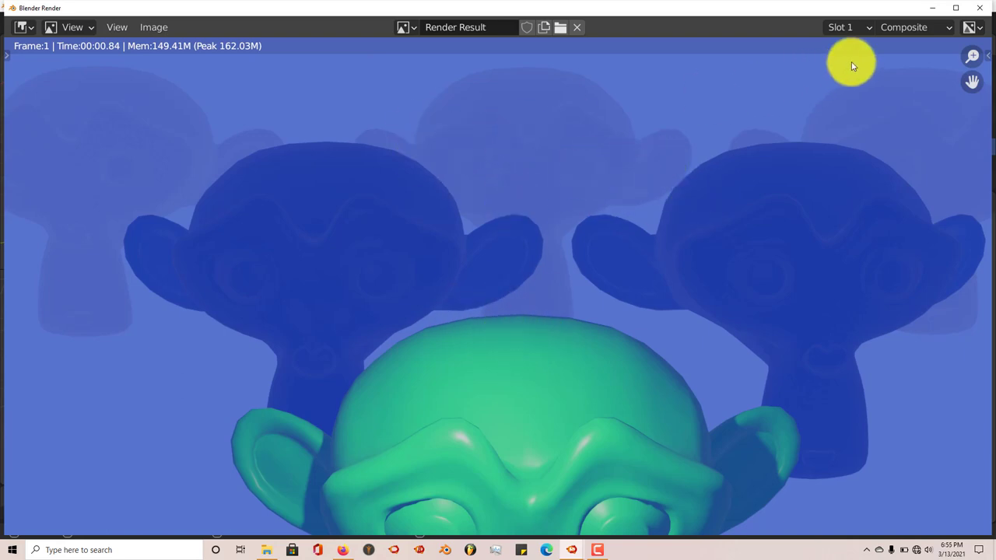
pyautogui.click(979, 8)
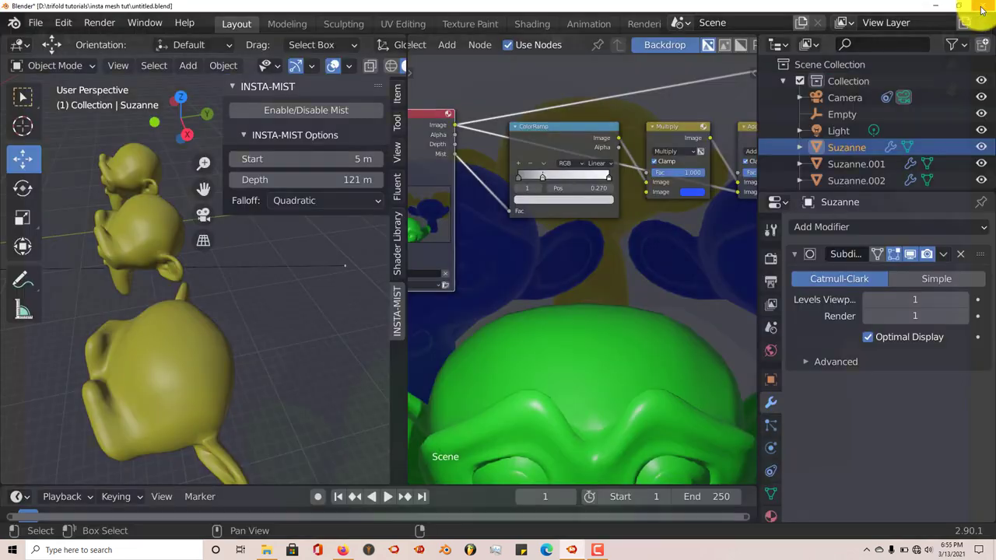
# Step: Darken the ColorRamp stop to value 0.369 and re-render the blue-mist scene
pyautogui.click(561, 202)
pyautogui.moveTo(592, 85); pyautogui.dragTo(597, 110)
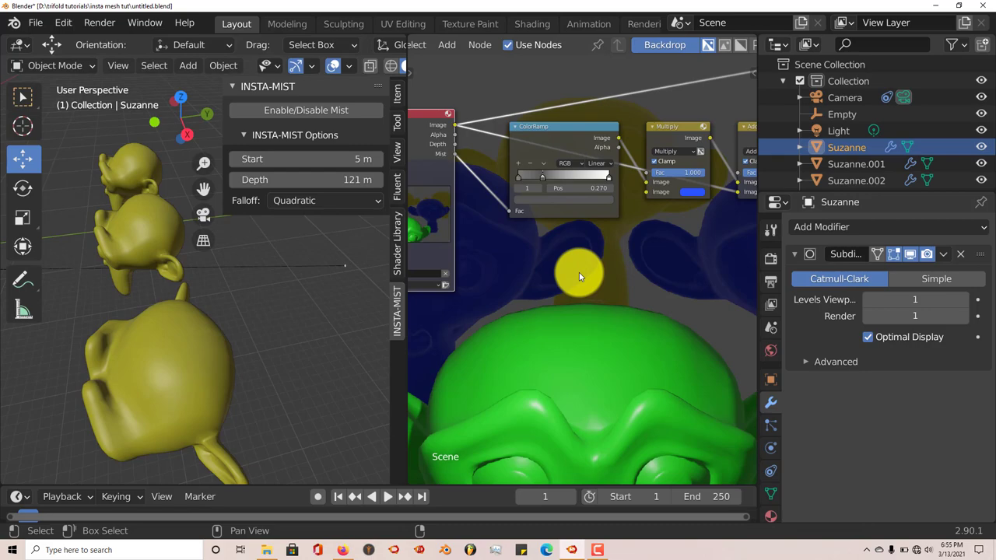
pyautogui.press('F12')
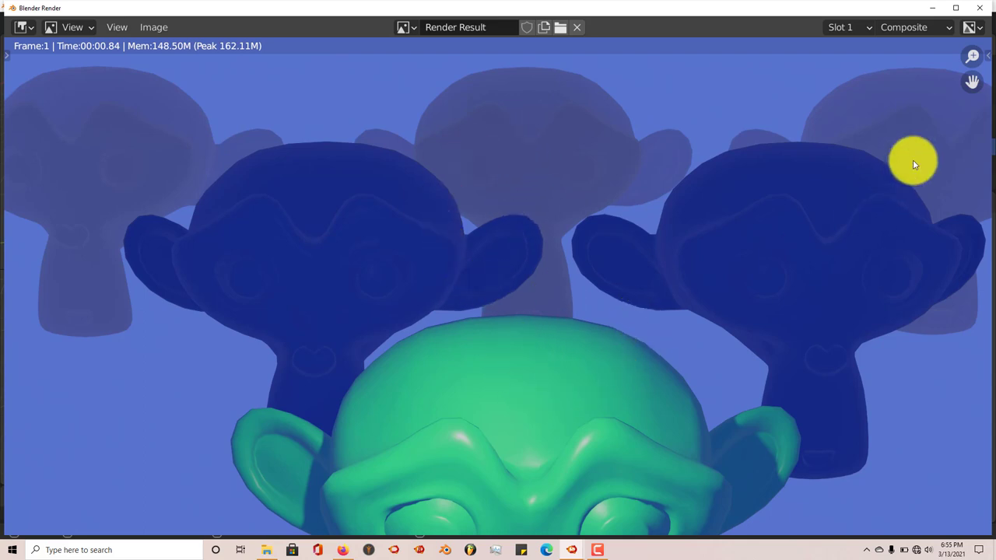
pyautogui.click(977, 10)
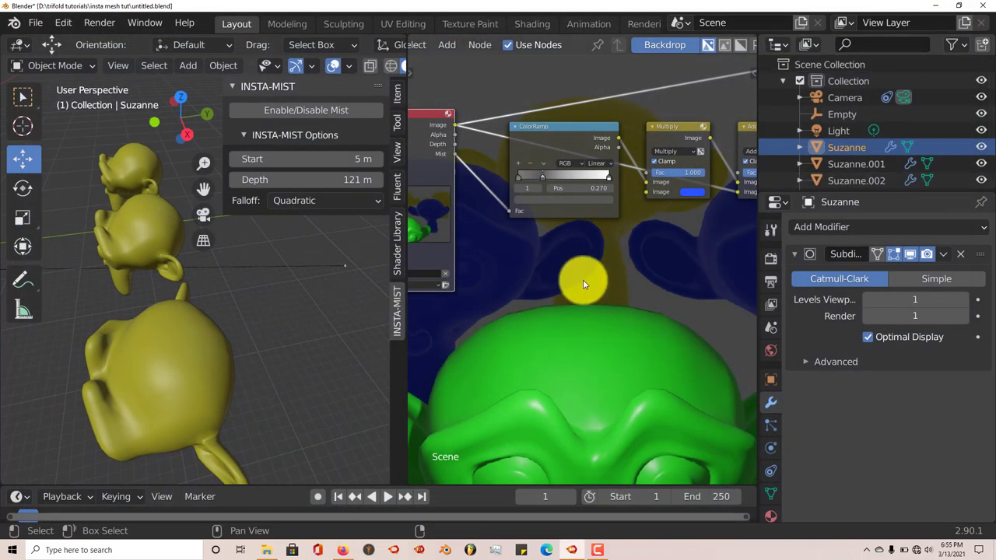
pyautogui.scroll(-1, 611, 286)
pyautogui.moveTo(625, 287); pyautogui.dragTo(604, 260, button='middle')
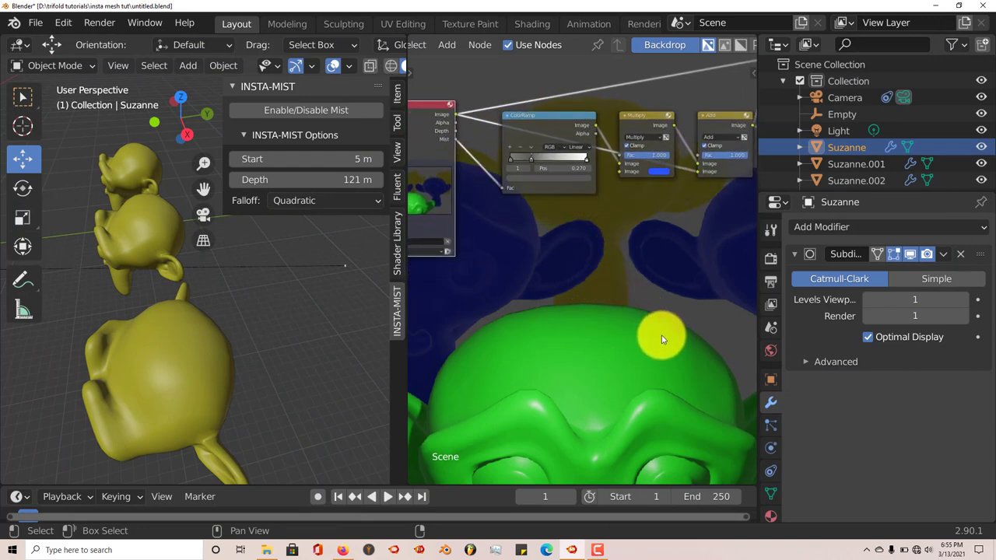
pyautogui.moveTo(660, 338); pyautogui.dragTo(619, 314, button='middle')
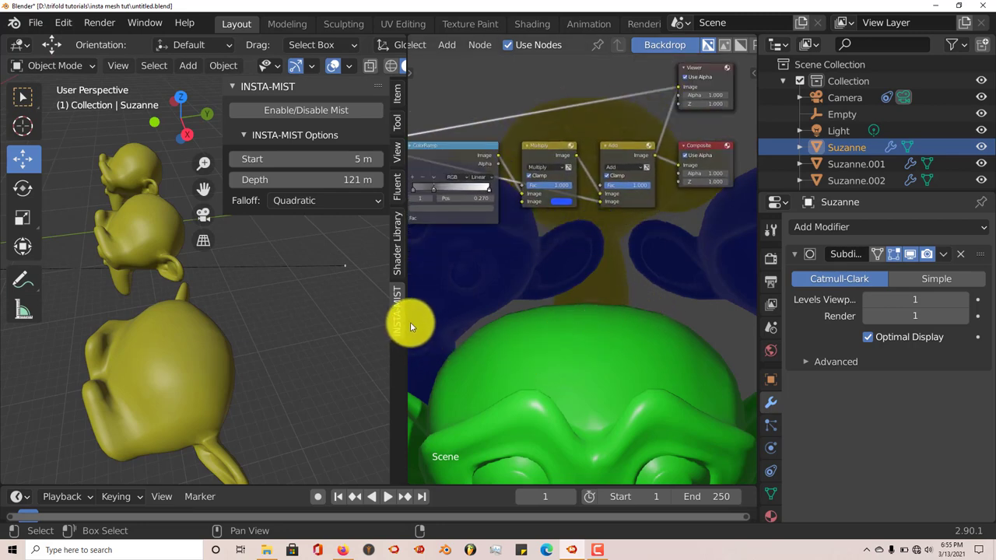
pyautogui.moveTo(487, 329); pyautogui.dragTo(572, 350, button='middle')
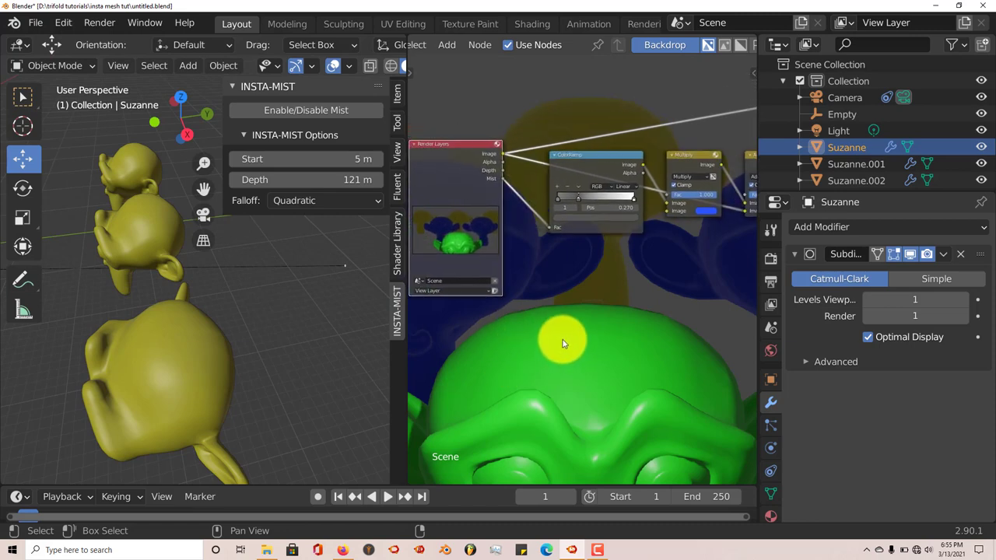